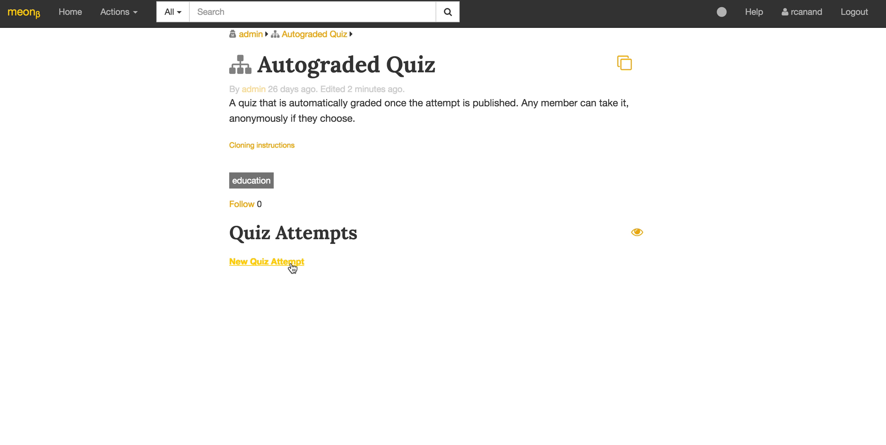
Step: Start a new quiz attempt and enter the participant's name in the required name field
click(292, 266)
click(280, 137)
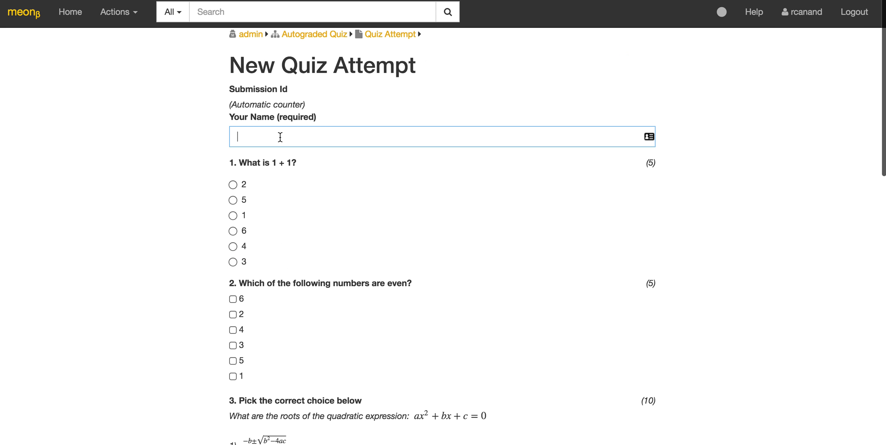
text(Anand)
click(165, 226)
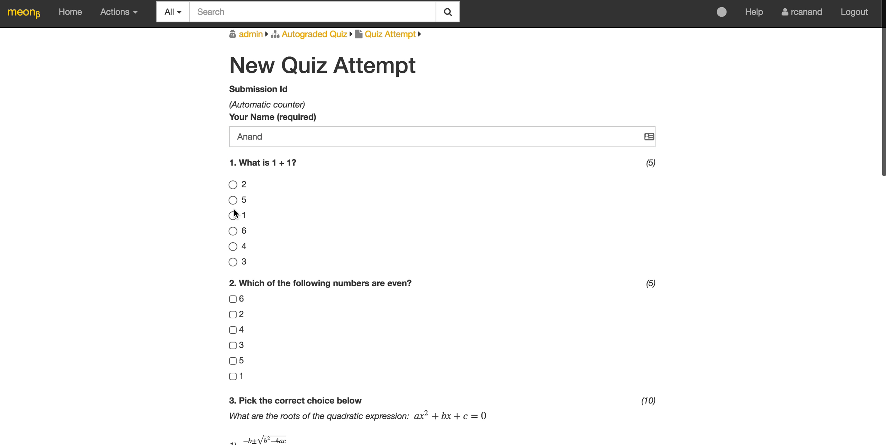
Step: Answer question 1 with 2 and select 3, 5 and 1 for question 2 about even numbers
click(233, 185)
click(233, 345)
click(233, 376)
Step: Select choice 1 for question 3 about the roots of the quadratic expression
scroll(322, 379, down, 3)
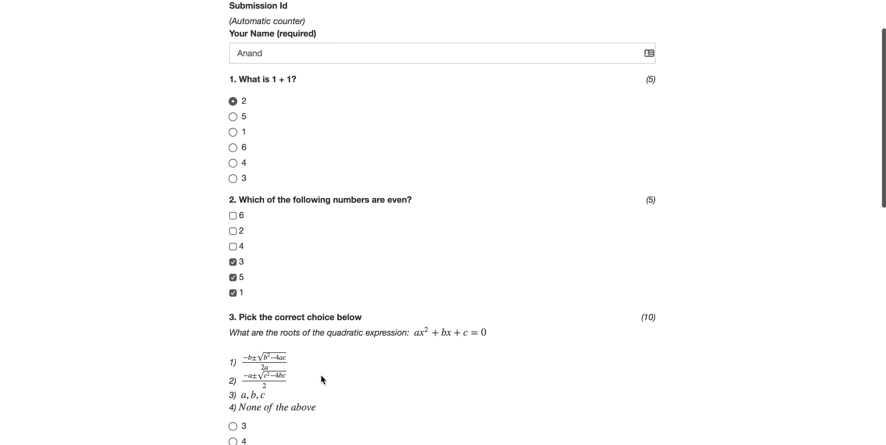
scroll(321, 380, down, 2)
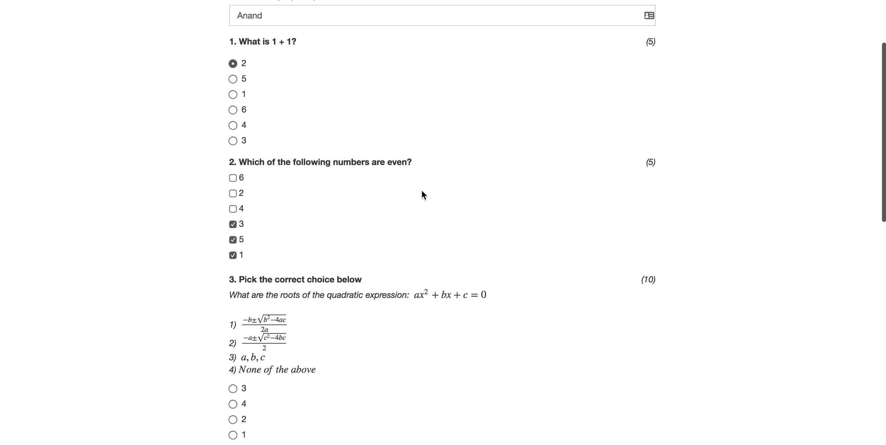
scroll(554, 155, up, 2)
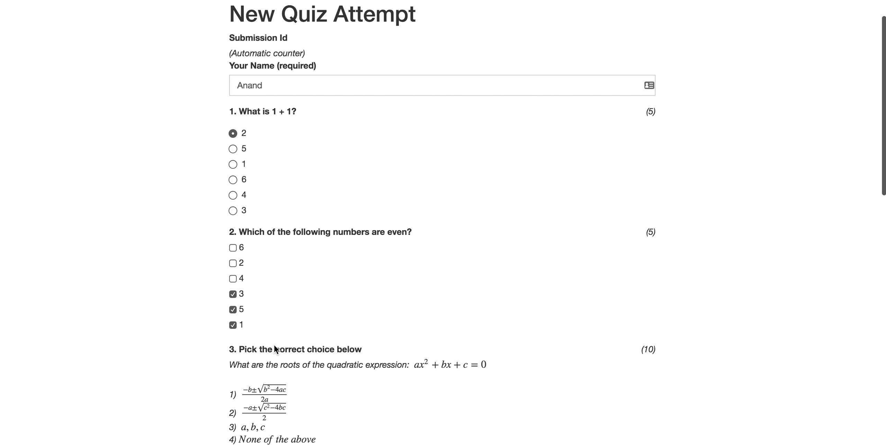
scroll(351, 388, down, 3)
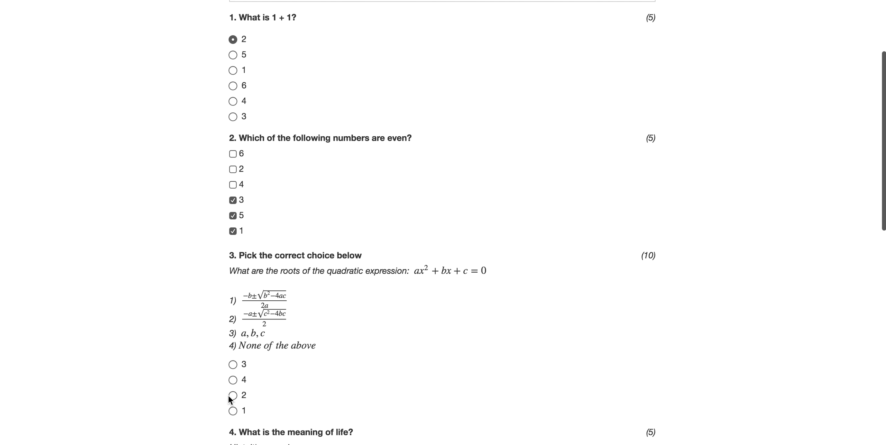
click(233, 412)
Step: Answer question 4 about the meaning of life with 42 and question 5 about the president with Obama
scroll(312, 414, down, 3)
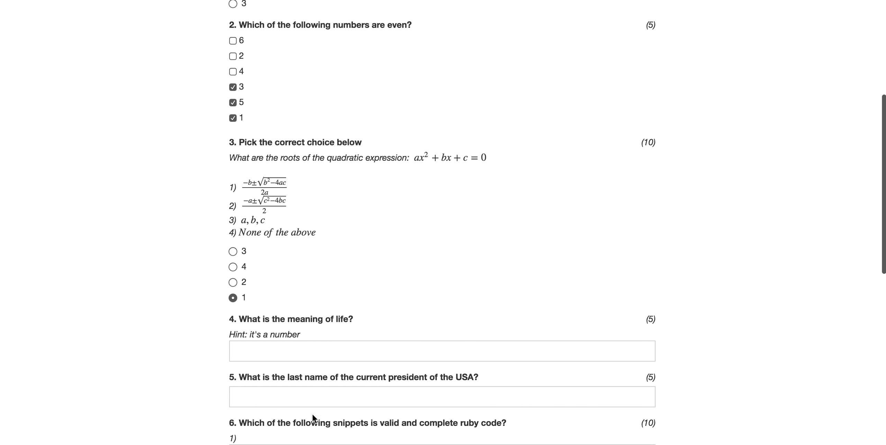
click(318, 332)
text(42)
click(200, 361)
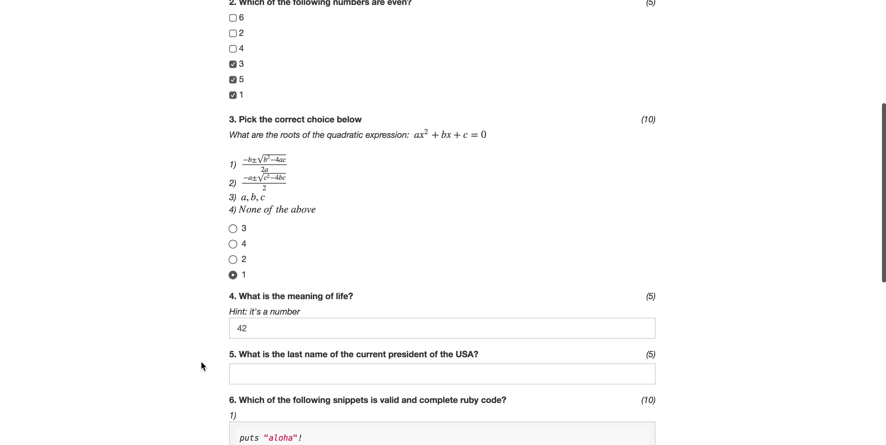
click(264, 375)
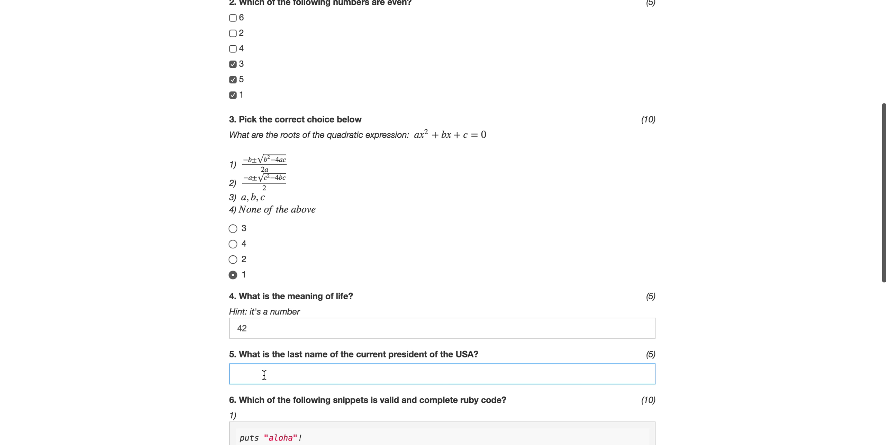
text(Obama)
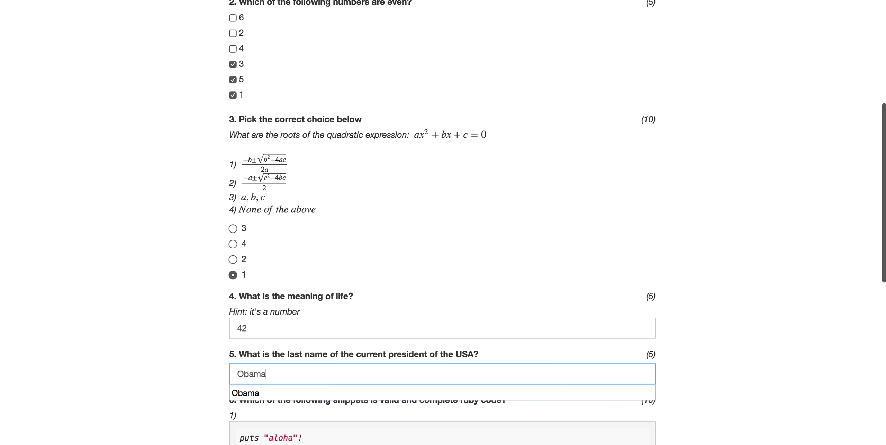
click(174, 430)
Step: Select choice 4 for question 6 about the valid and complete ruby snippet
scroll(181, 414, down, 5)
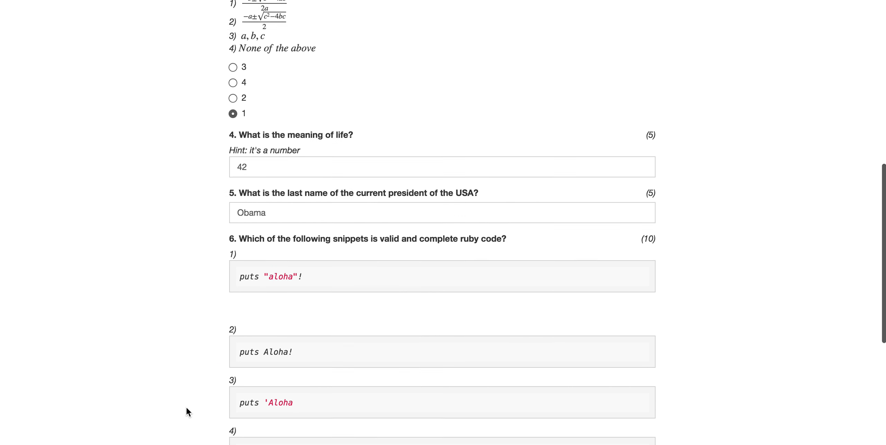
scroll(198, 354, down, 5)
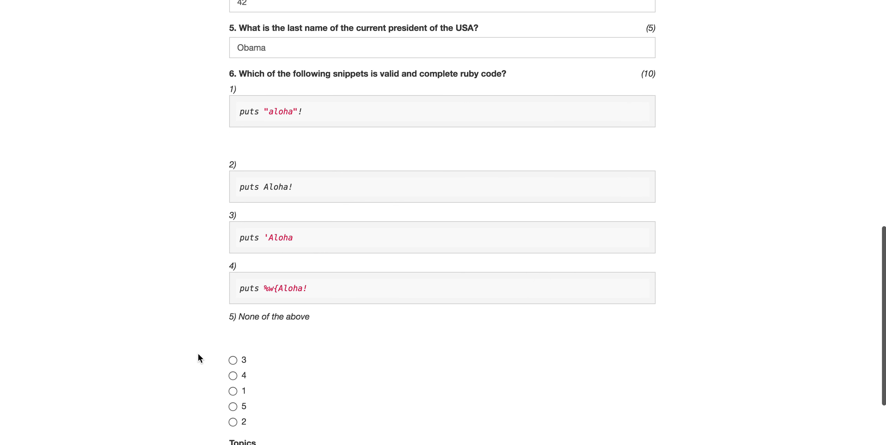
click(233, 376)
Step: Check the completed answers and publish the quiz attempt without making it anonymous
scroll(305, 377, down, 5)
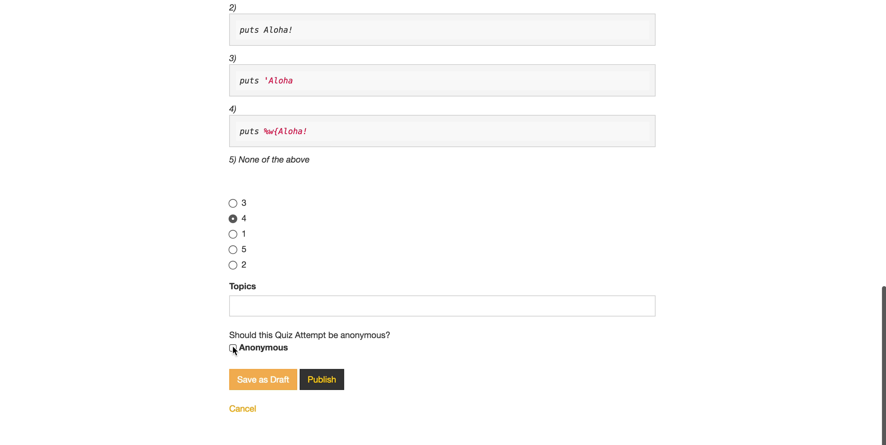
scroll(360, 318, up, 20)
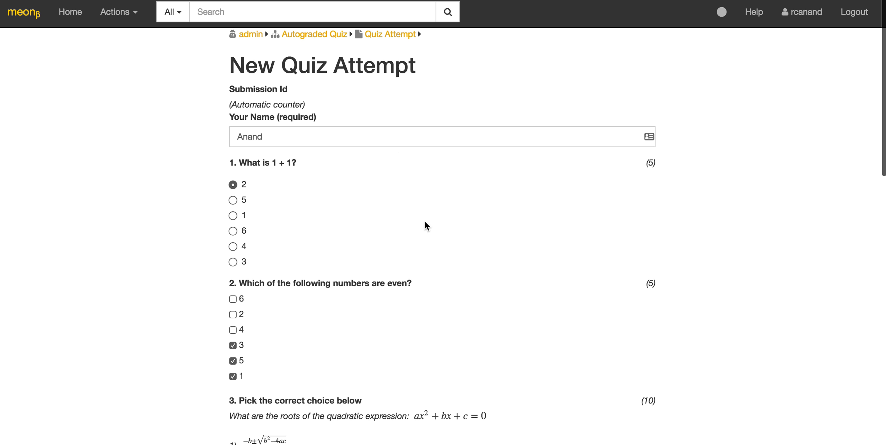
scroll(425, 221, down, 10)
scroll(425, 222, down, 7)
scroll(425, 222, up, 9)
scroll(425, 223, up, 9)
scroll(406, 226, down, 20)
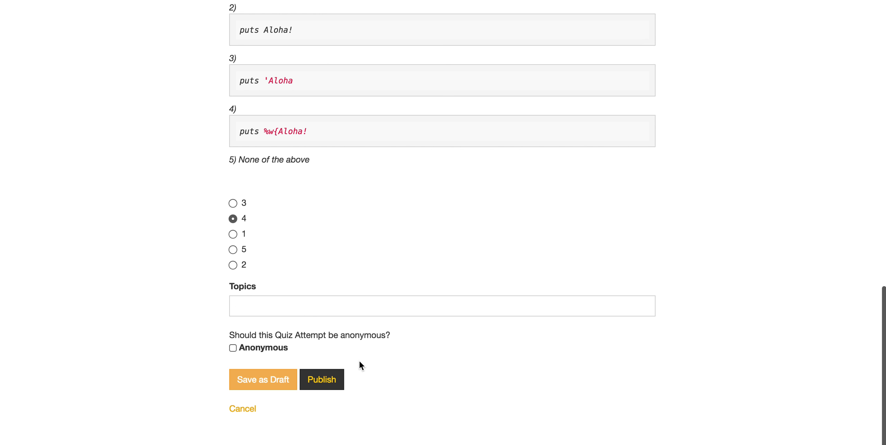
click(322, 380)
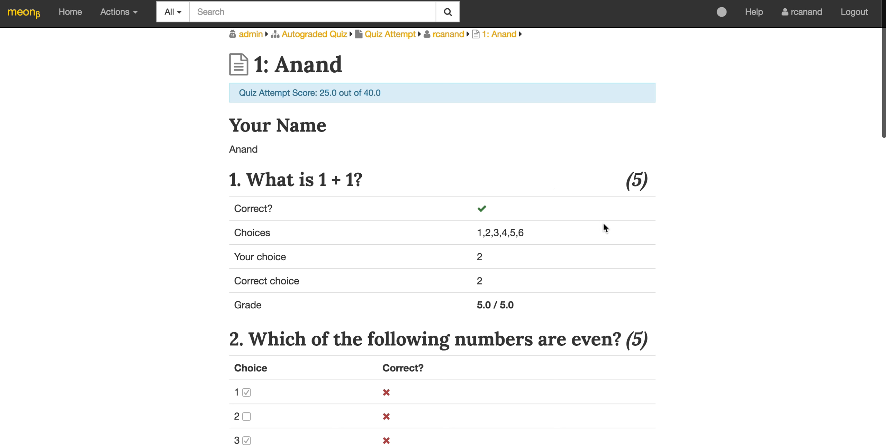
Step: Examine the published attempt's grading for all six questions, including the correct choices and grades
scroll(536, 311, down, 5)
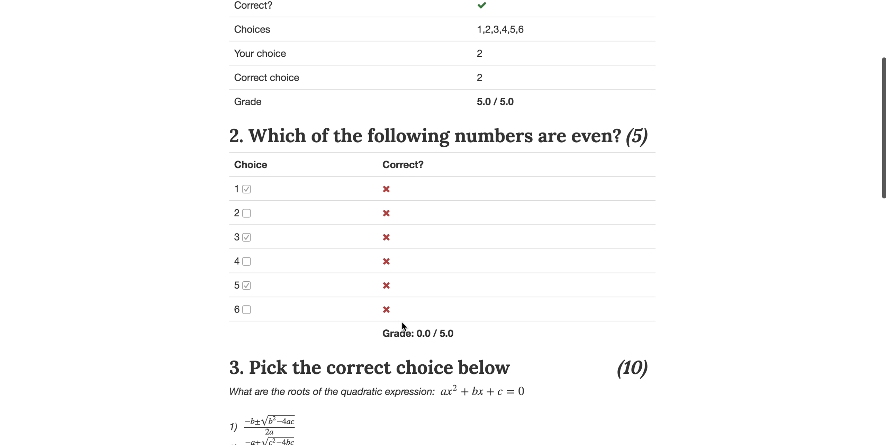
scroll(502, 351, down, 7)
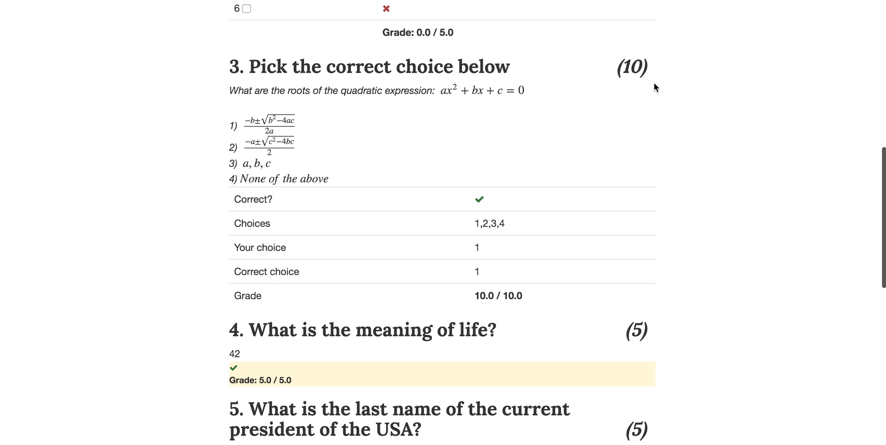
scroll(584, 250, down, 3)
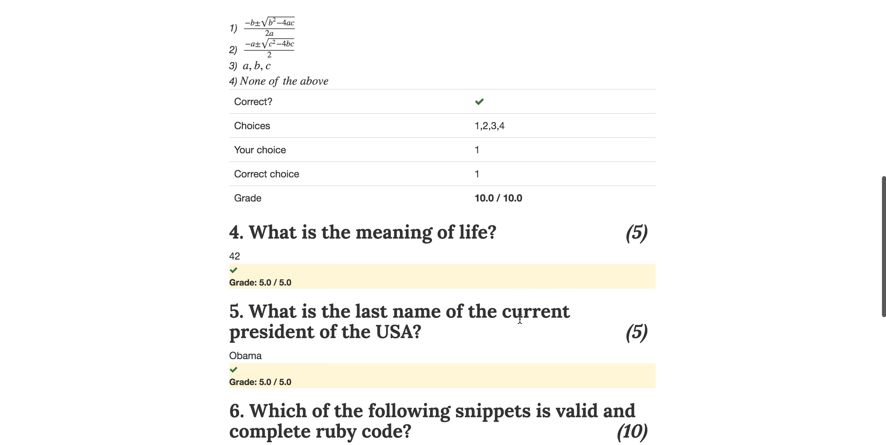
scroll(519, 319, down, 6)
scroll(520, 319, down, 6)
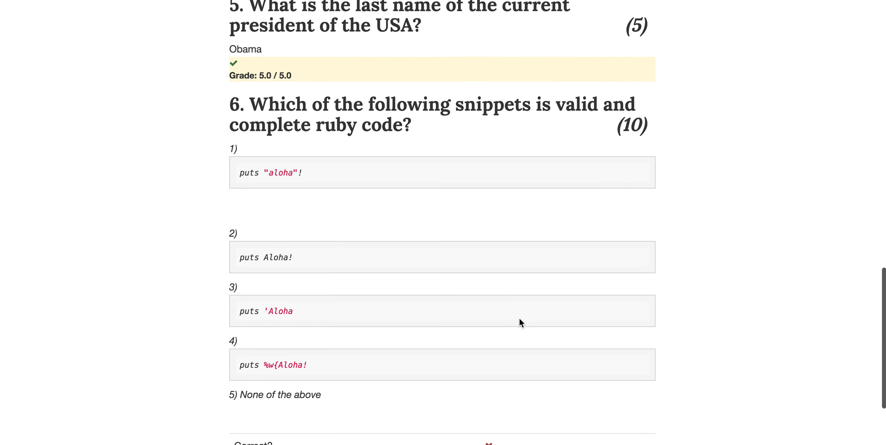
scroll(520, 319, down, 1)
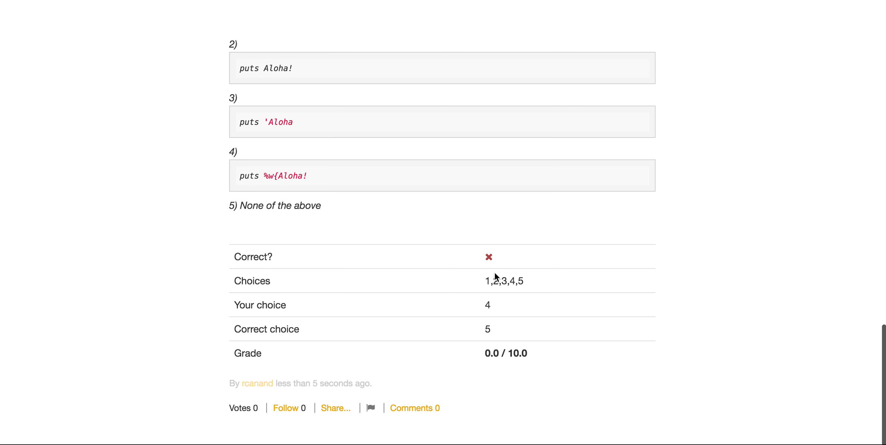
scroll(540, 357, up, 20)
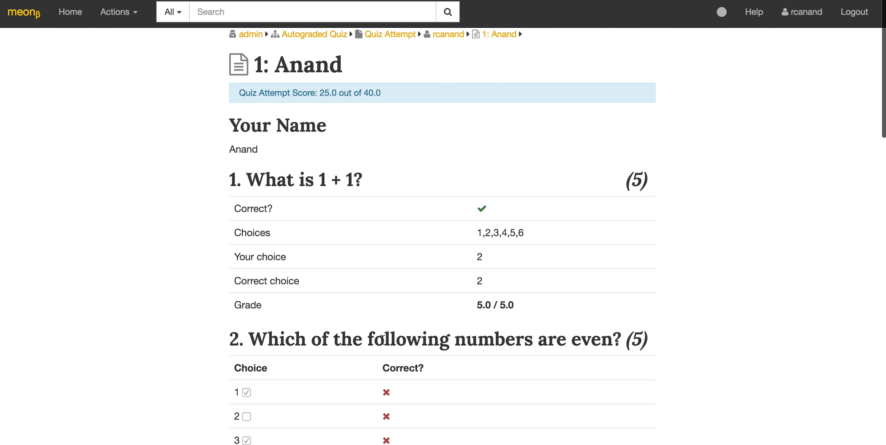
Step: Return to the Autograded Quiz app page and examine the submitted attempt's summary
click(306, 36)
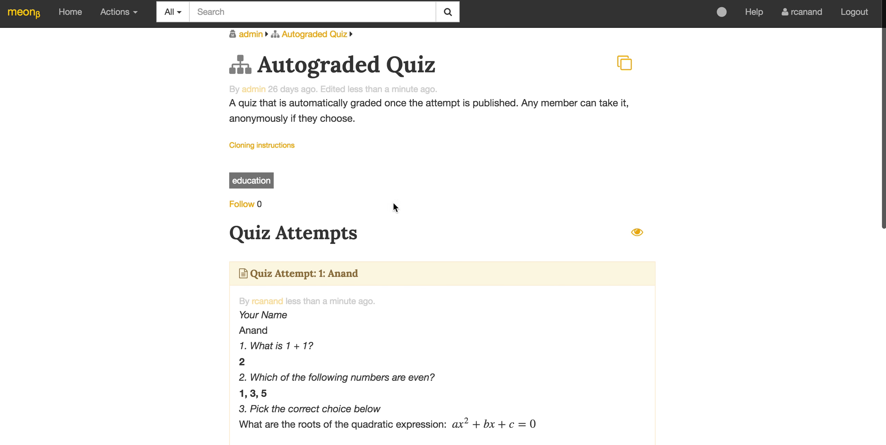
scroll(404, 257, down, 3)
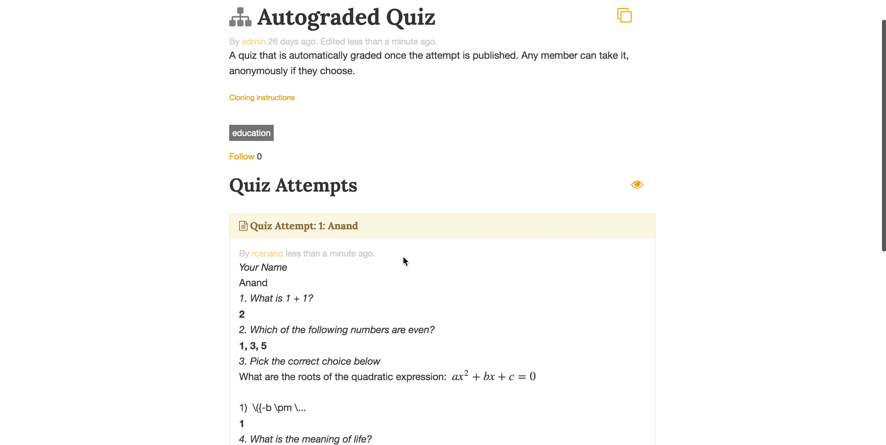
scroll(369, 81, up, 3)
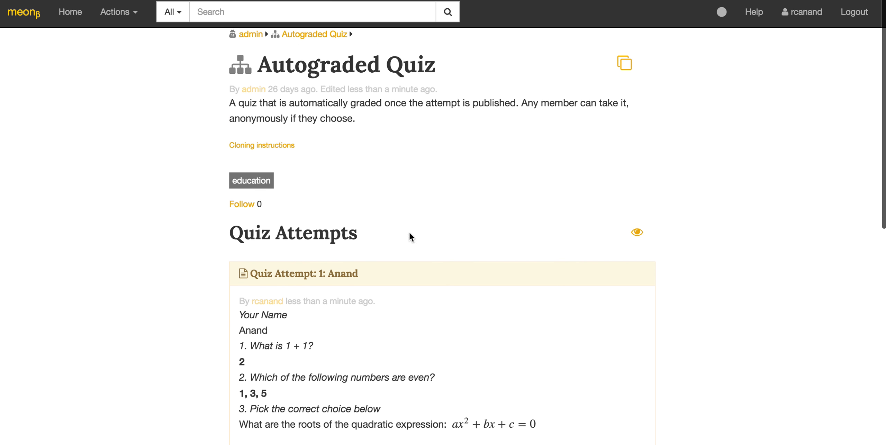
scroll(381, 267, down, 15)
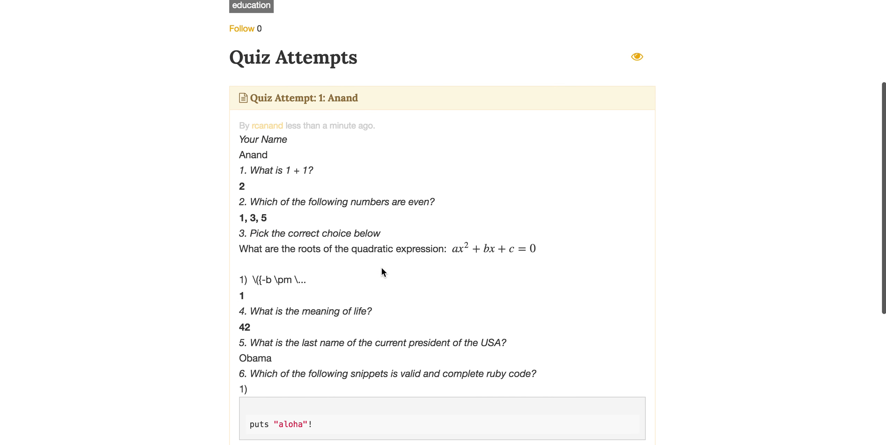
scroll(382, 268, up, 10)
scroll(382, 271, up, 5)
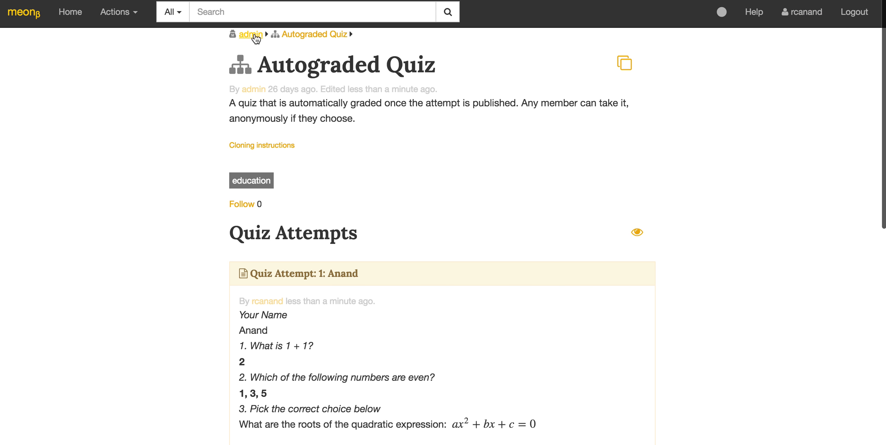
Step: Clone the admin's Autograded Quiz app and its schema into the current user's account
click(626, 63)
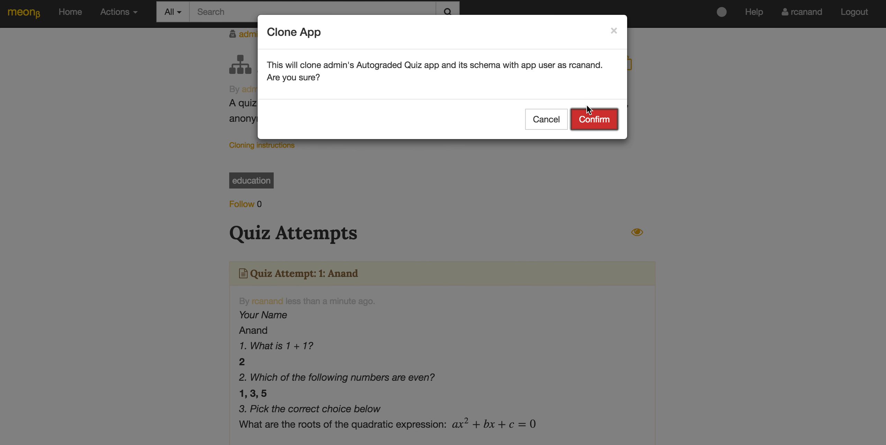
click(586, 119)
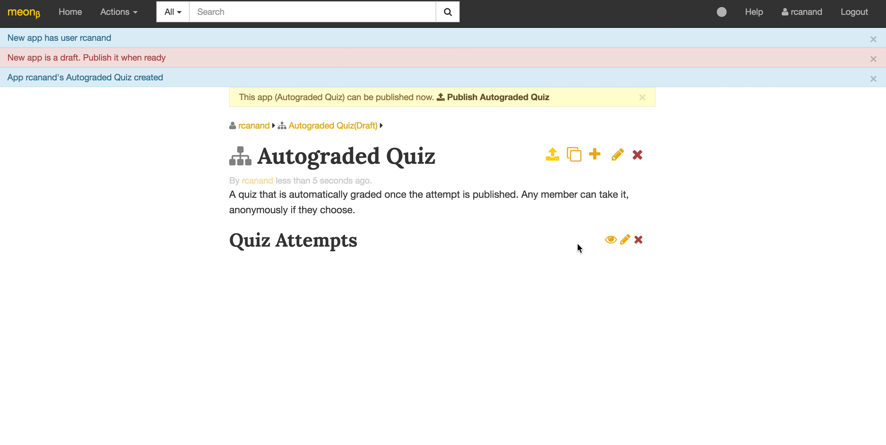
Step: Open the cloned app's Quiz Attempt item definition and examine its list of fields and field types
click(611, 240)
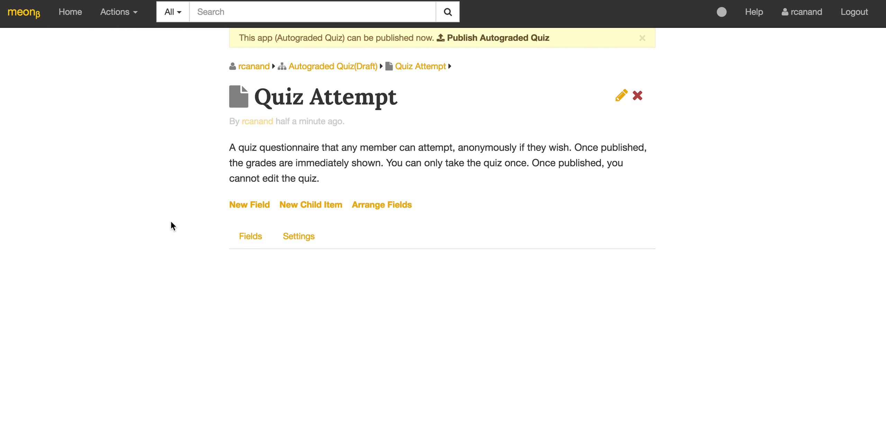
click(261, 241)
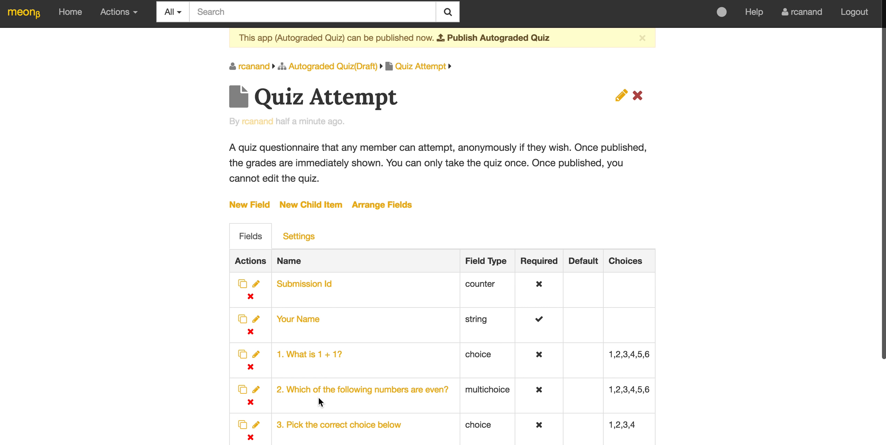
scroll(381, 357, down, 2)
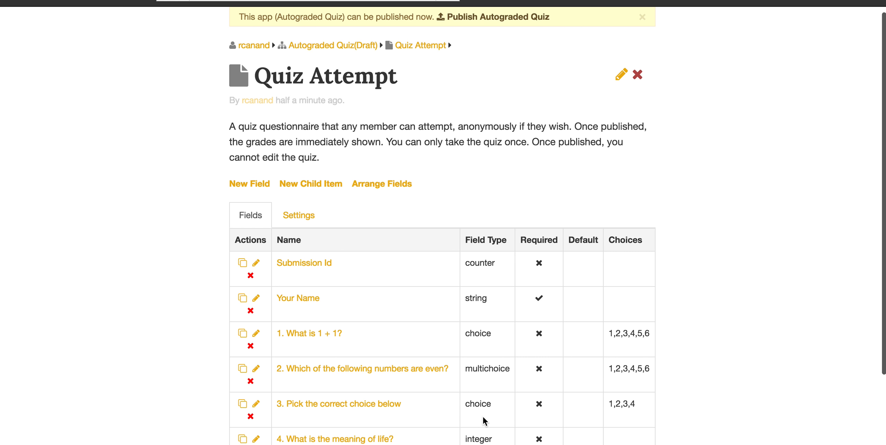
scroll(483, 417, down, 3)
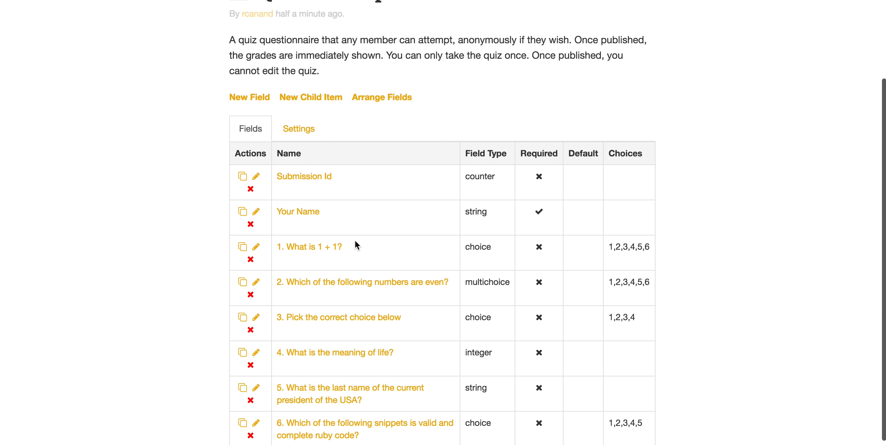
Step: Edit the first question's field so its name reads "1. What is 2 + 2?"
click(257, 248)
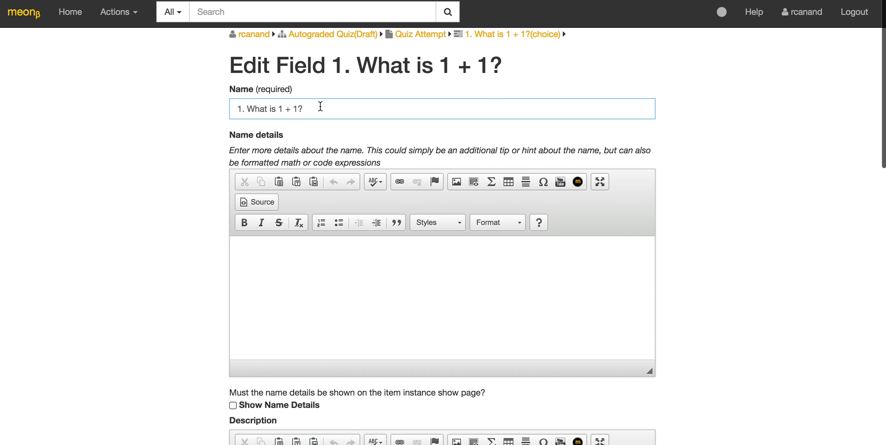
key(Left)
key(BackSpace)
text(2)
key(Left)
key(Left)
key(Left)
key(shift+Left)
text(2)
scroll(307, 265, down, 10)
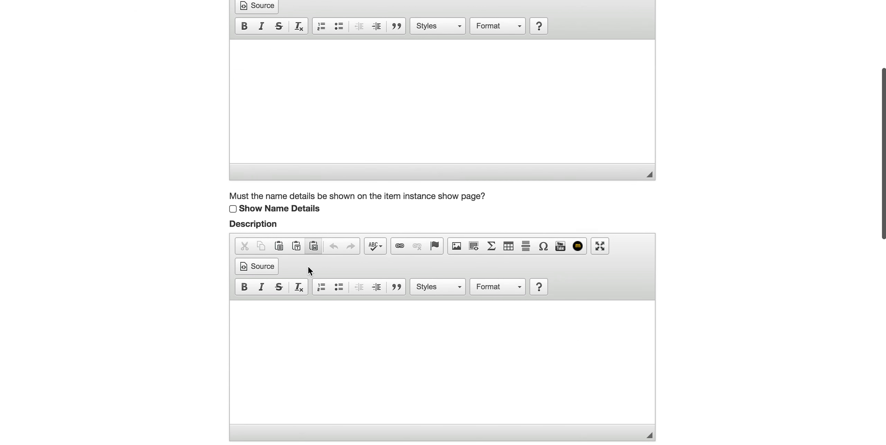
Step: Replace the first question's allowed choices with 2,4,6,10,100
scroll(308, 267, down, 6)
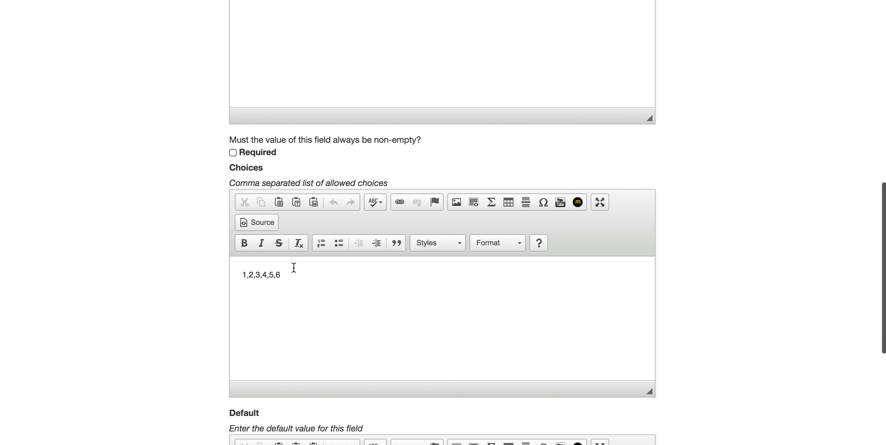
click(287, 274)
key(super+a)
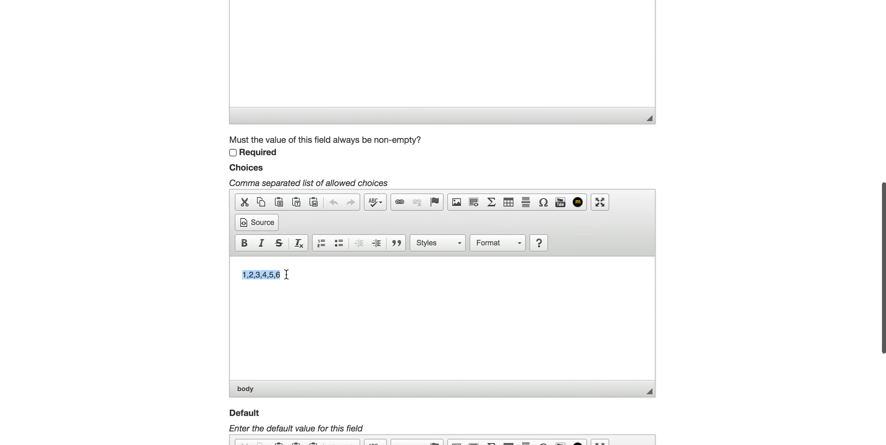
text(2,)
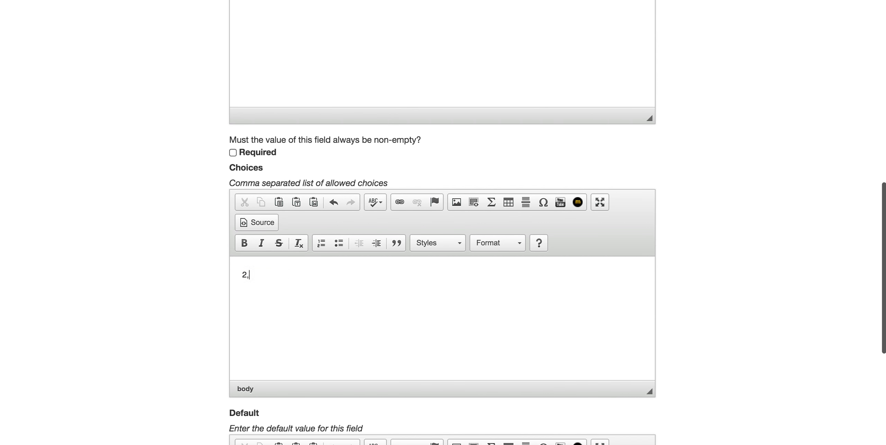
text(4,6,10, 100)
Step: Show the first question's advanced options and review its shuffle, visibility and grading settings
scroll(287, 309, down, 10)
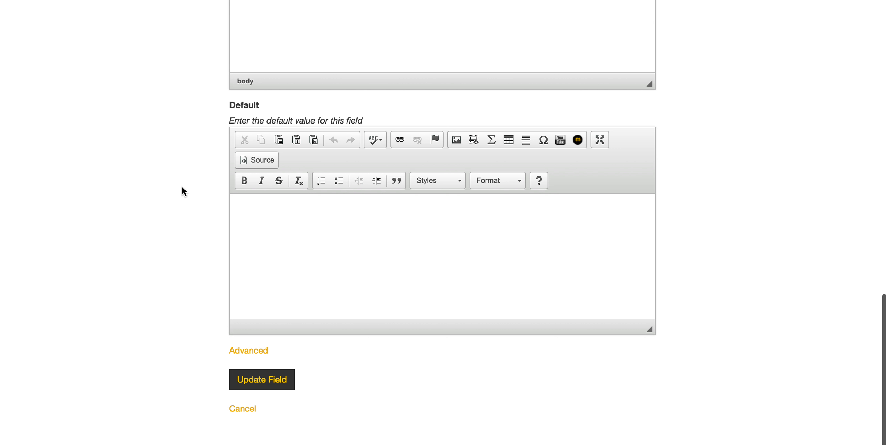
click(243, 352)
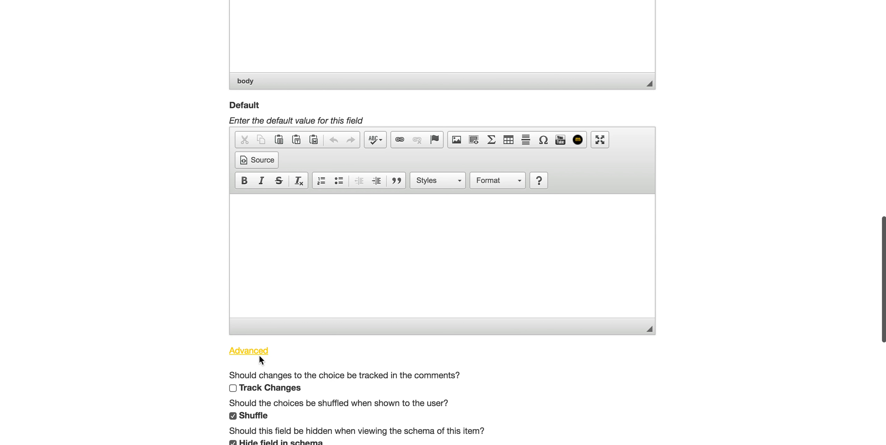
scroll(337, 363, down, 5)
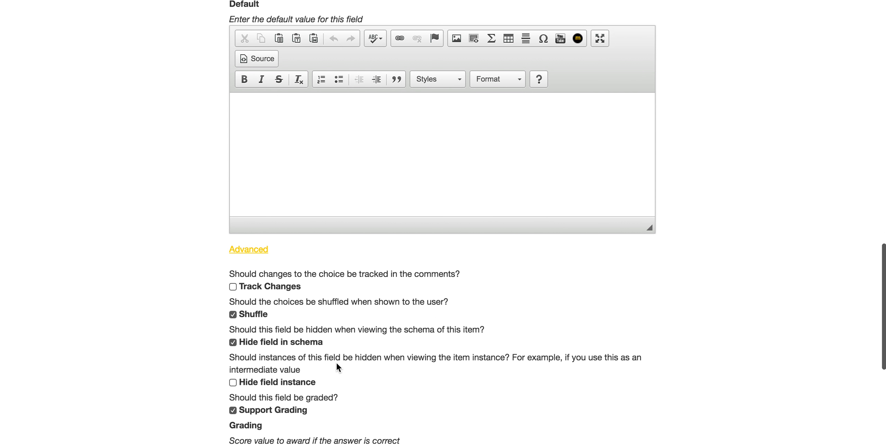
scroll(337, 363, down, 1)
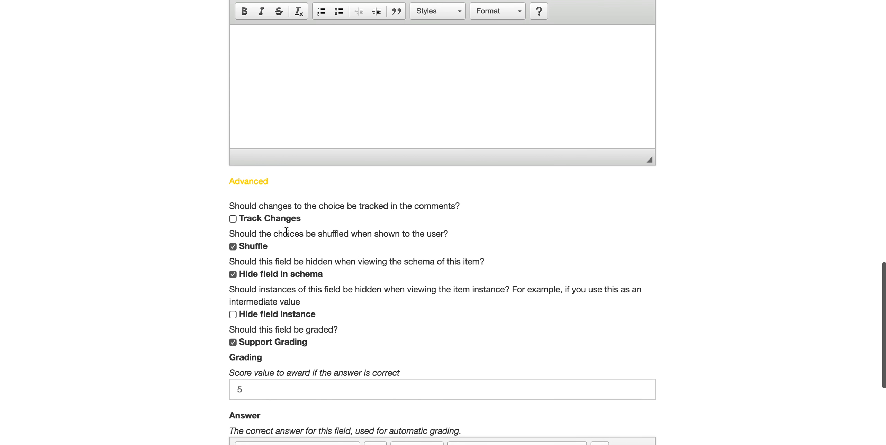
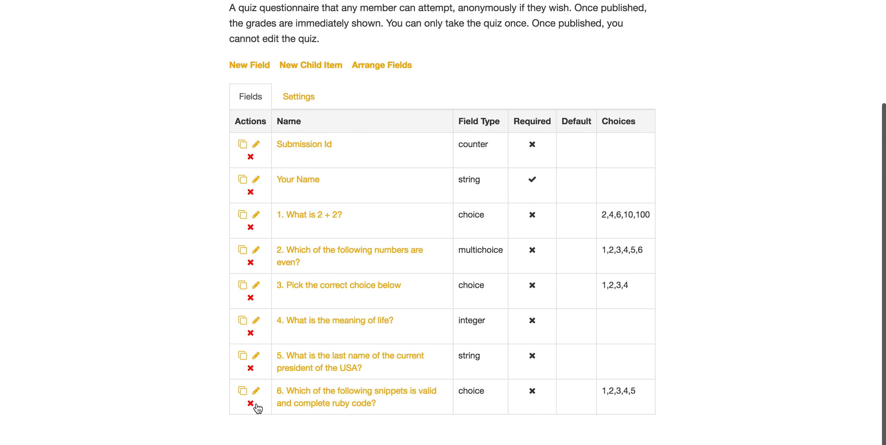
Step: Delete the question 6 field about valid and complete ruby code, and list the Quiz Attempt fields again
click(250, 403)
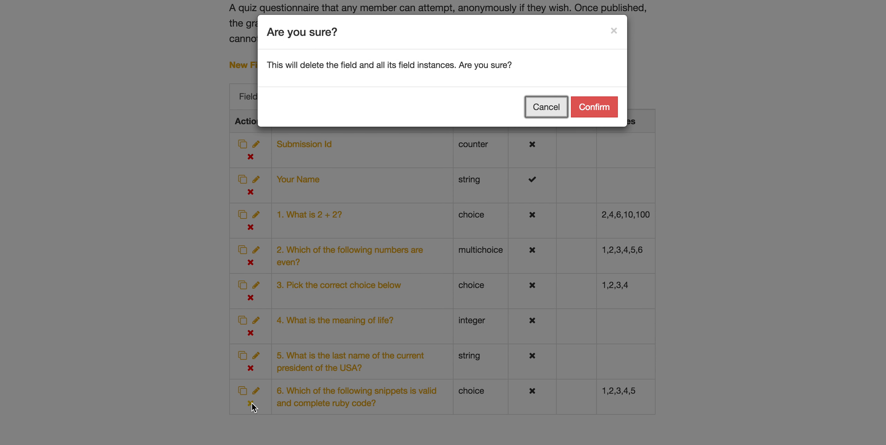
click(605, 117)
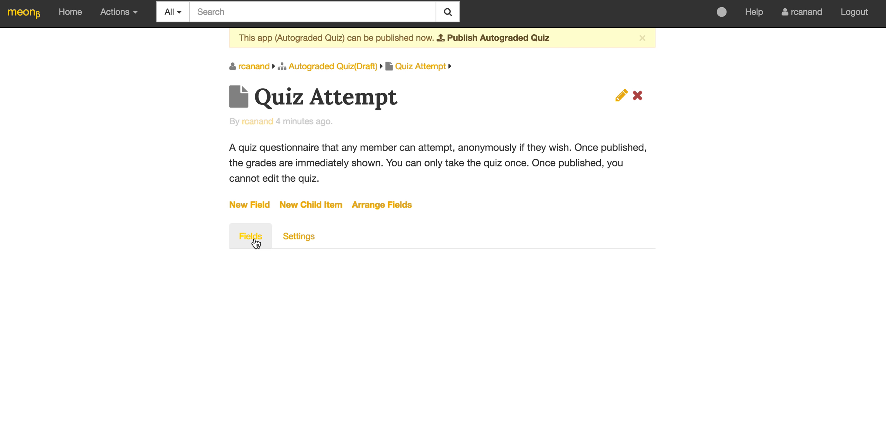
click(256, 242)
scroll(277, 261, down, 3)
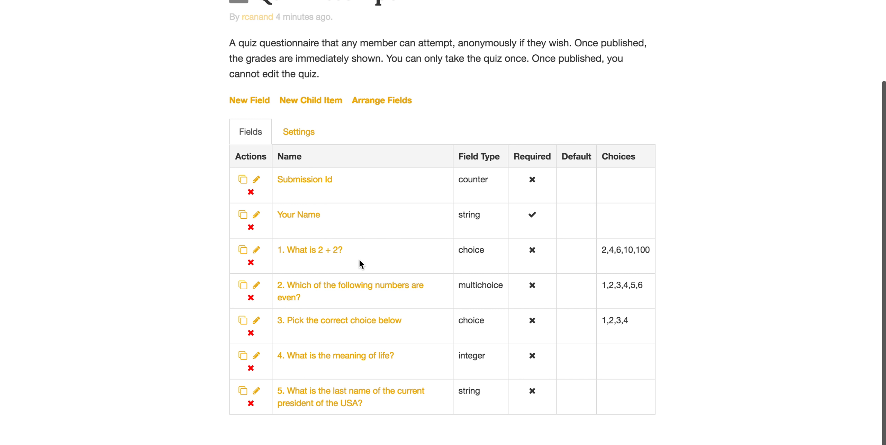
Step: Start a new choice field named "6. What is the color of the sky on a clear sunny afternoon?"
click(257, 104)
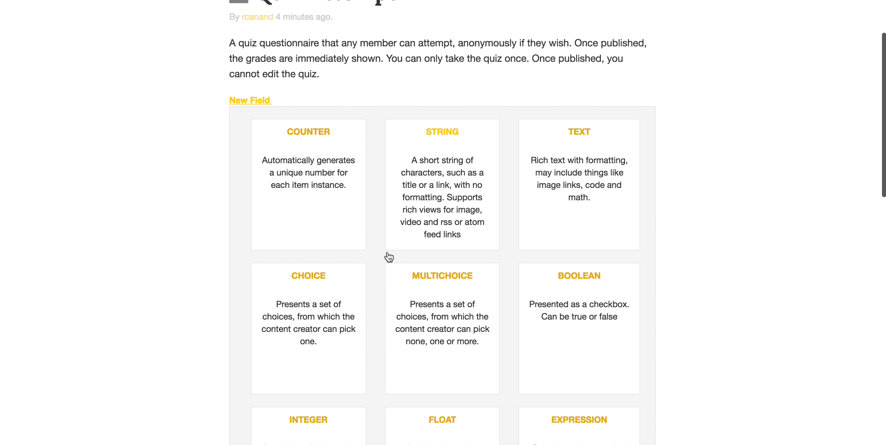
click(318, 277)
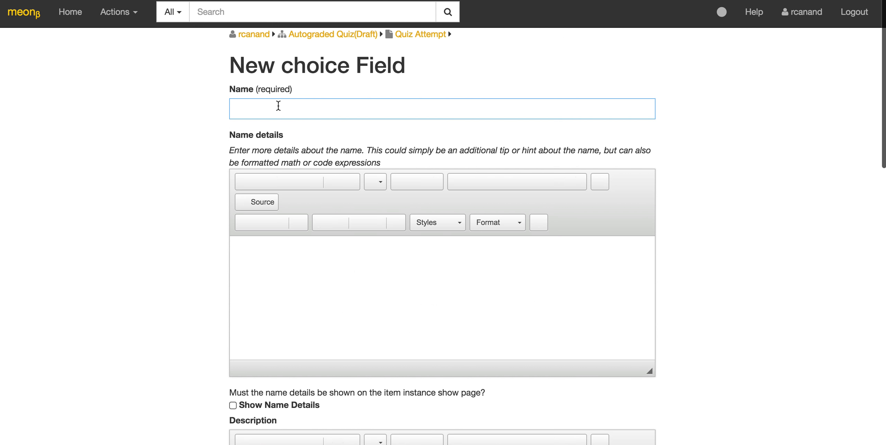
text(What i)
key(super+Left)
text(6.)
key(alt+Right)
key(alt+Right)
key(alt+Right)
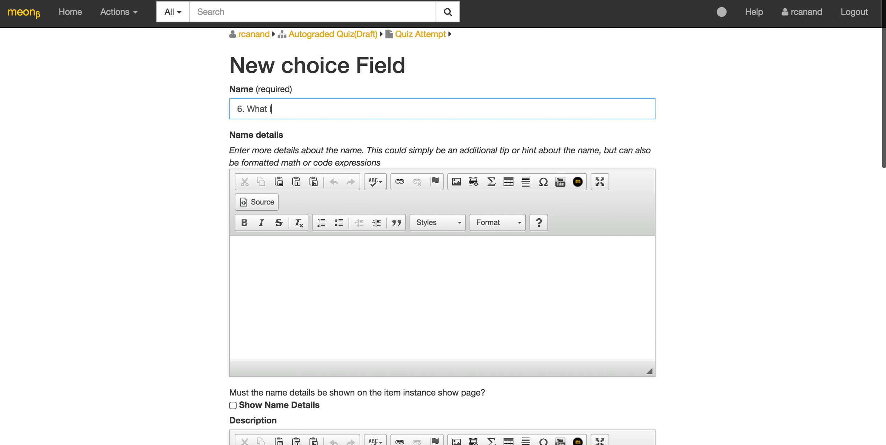
text(s)
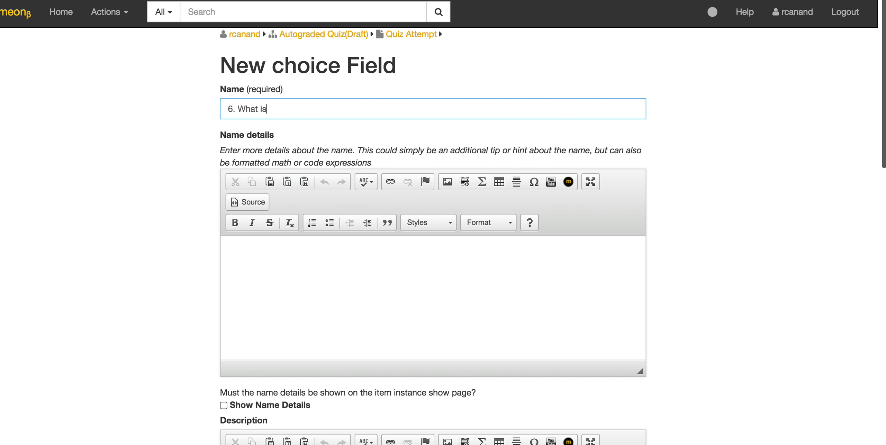
text( the color of the sky on)
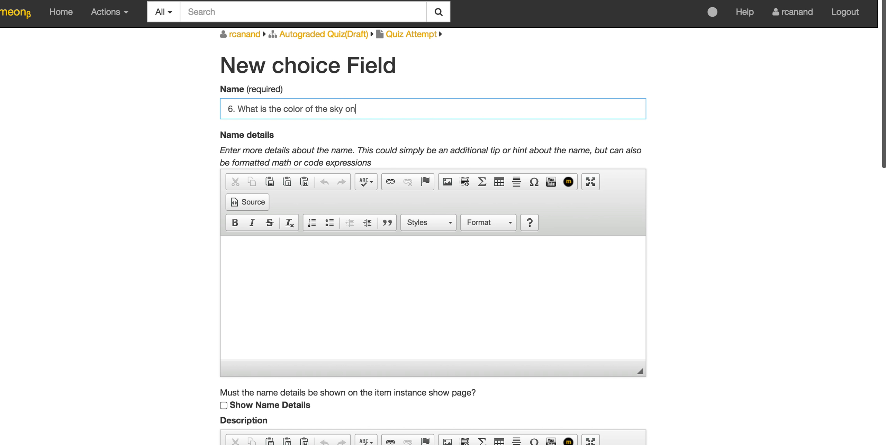
text( a clear sunny day?)
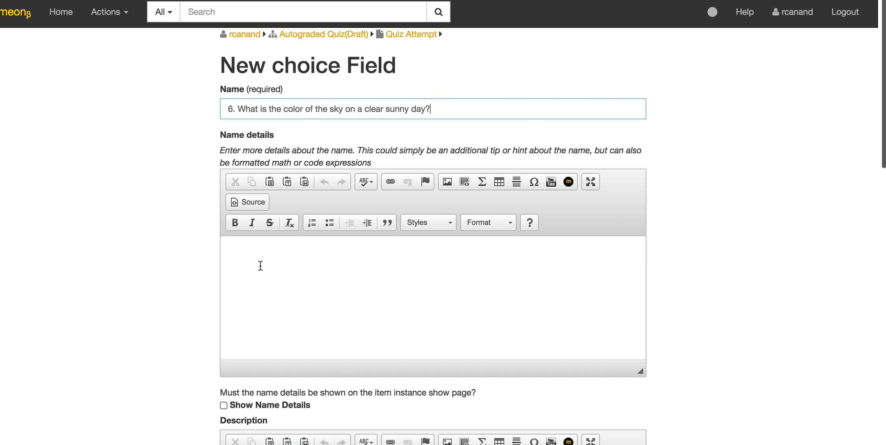
double_click(417, 109)
text(afternoon)
Step: Enter red, blue, green, black, yellow as the new question's allowed choices
scroll(387, 279, down, 12)
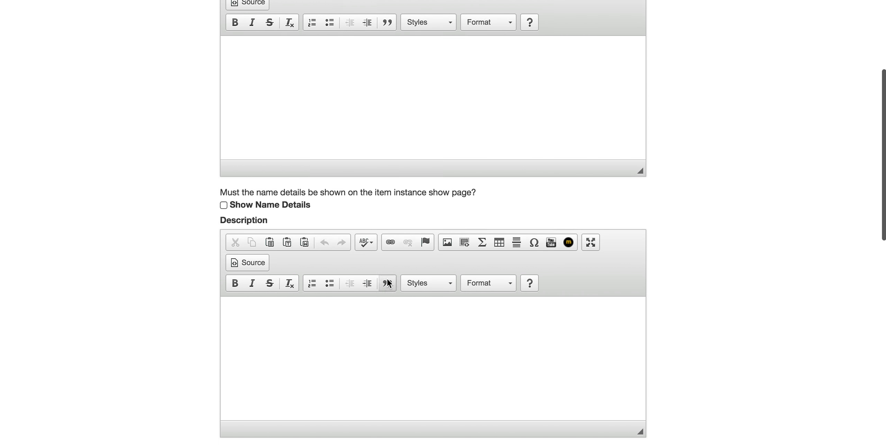
scroll(387, 279, down, 2)
click(312, 293)
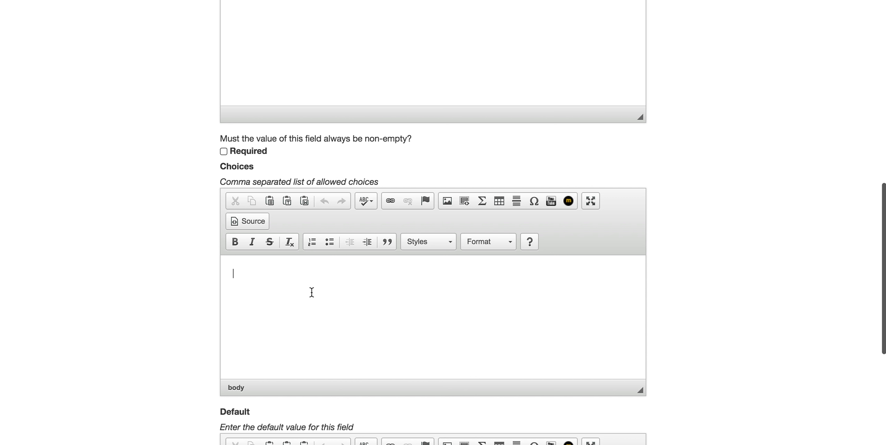
text(red, blue, green, black)
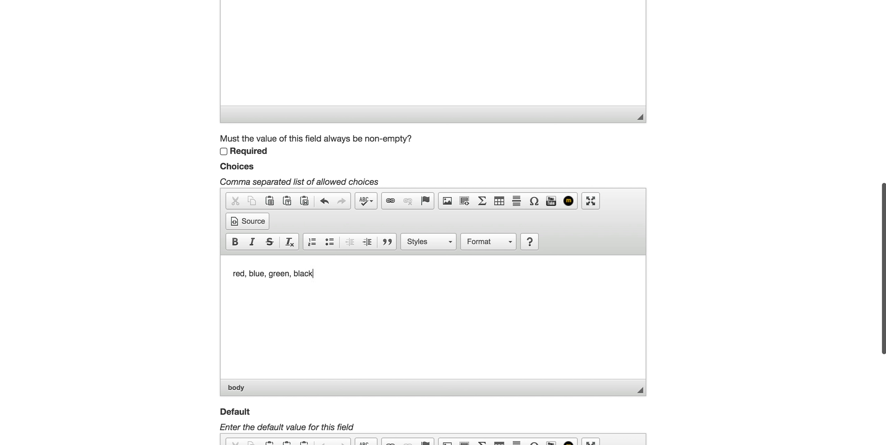
text(, yellow)
Step: In the advanced options, enable Shuffle, Hide field in schema and Support Grading, and set the score value to 15
scroll(278, 364, down, 10)
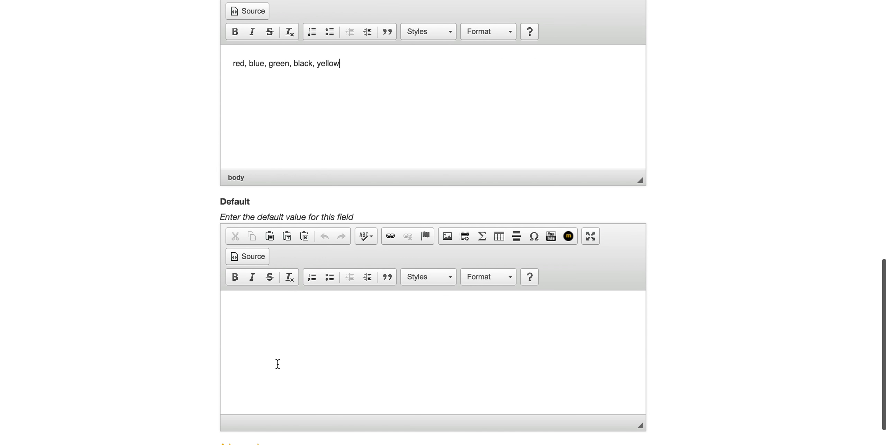
click(247, 353)
scroll(190, 357, down, 5)
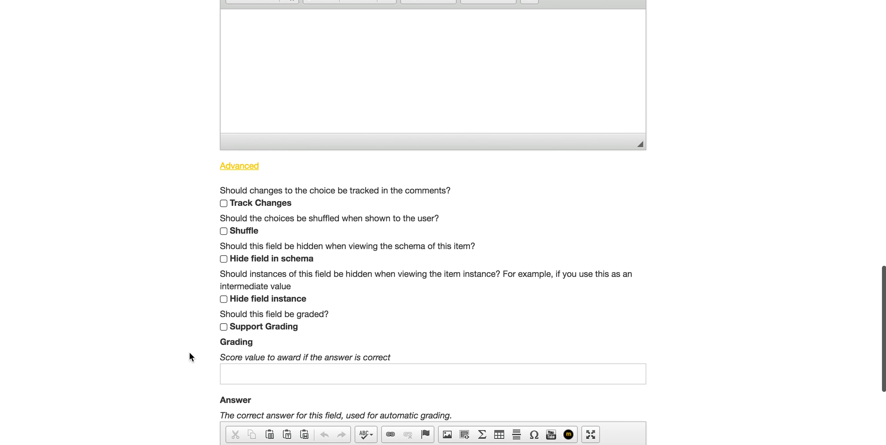
click(224, 231)
click(223, 327)
click(239, 379)
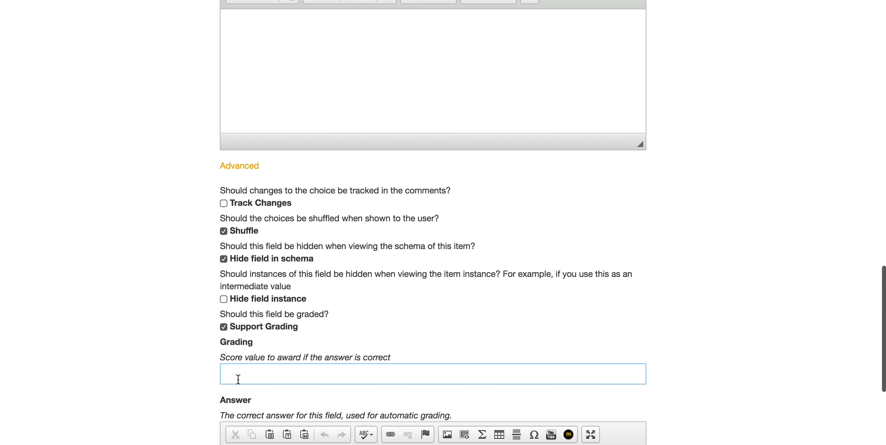
text(15)
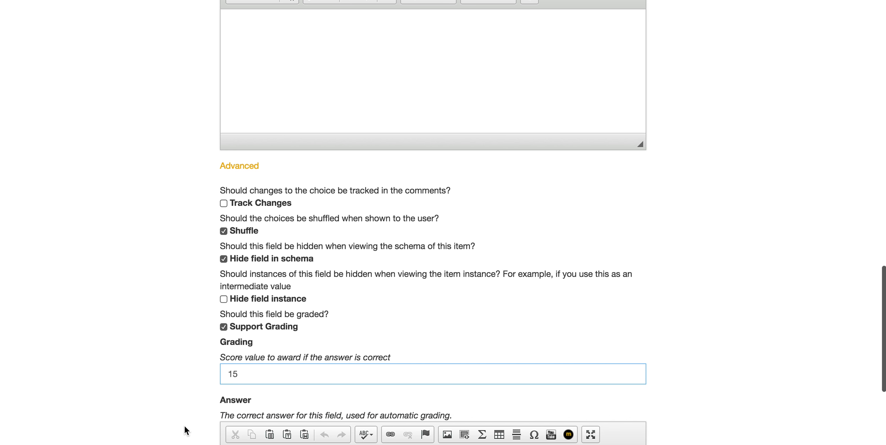
Step: Set the new question's correct answer to blue and create the field
scroll(184, 427, down, 7)
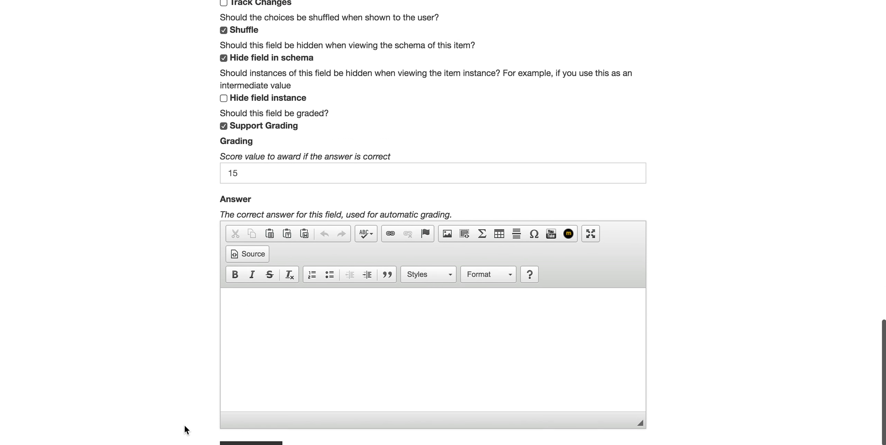
click(272, 271)
text(blue)
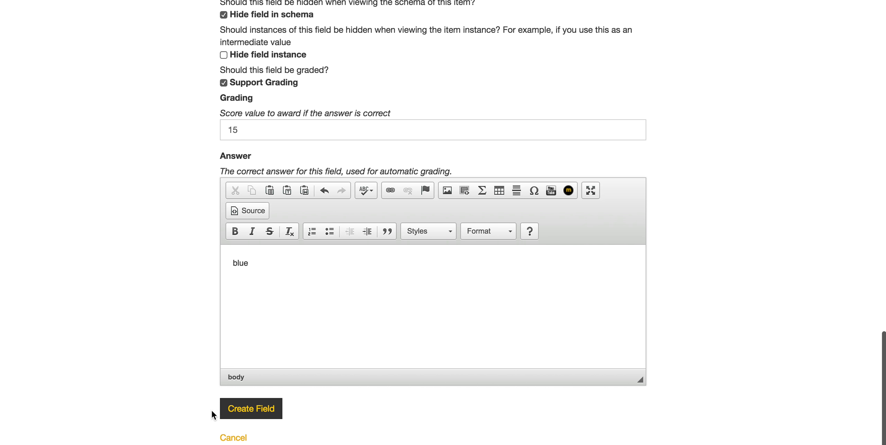
click(258, 410)
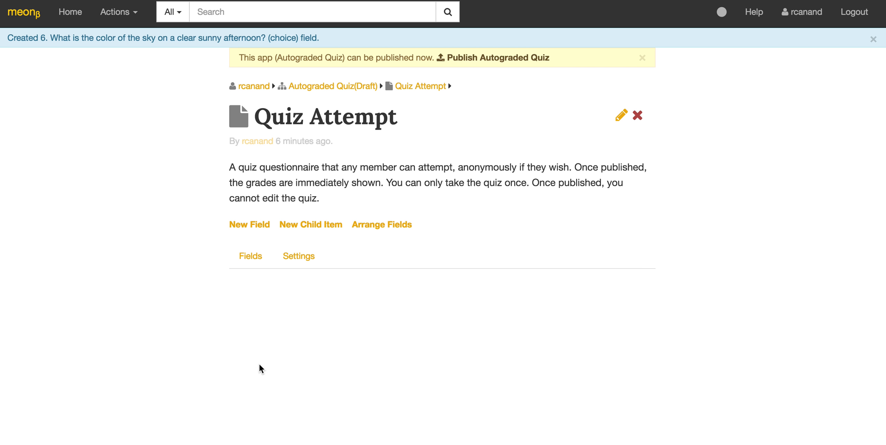
Step: Delete the "4. What is the meaning of life?" field from Quiz Attempt and list its fields again
click(250, 258)
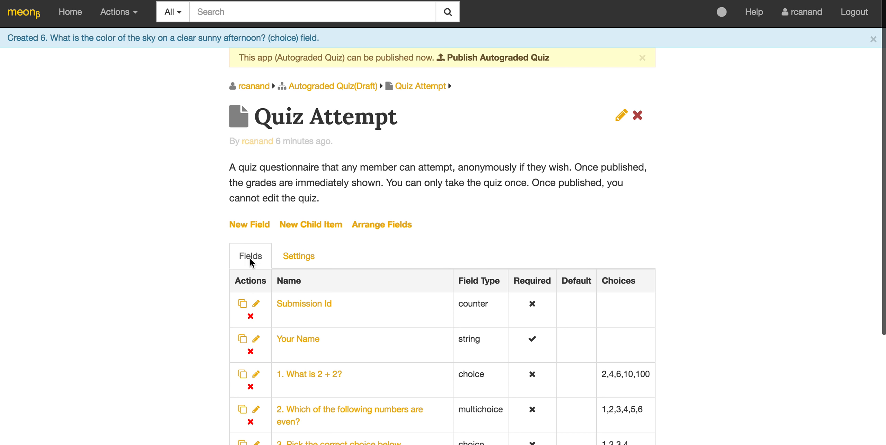
scroll(199, 299, down, 5)
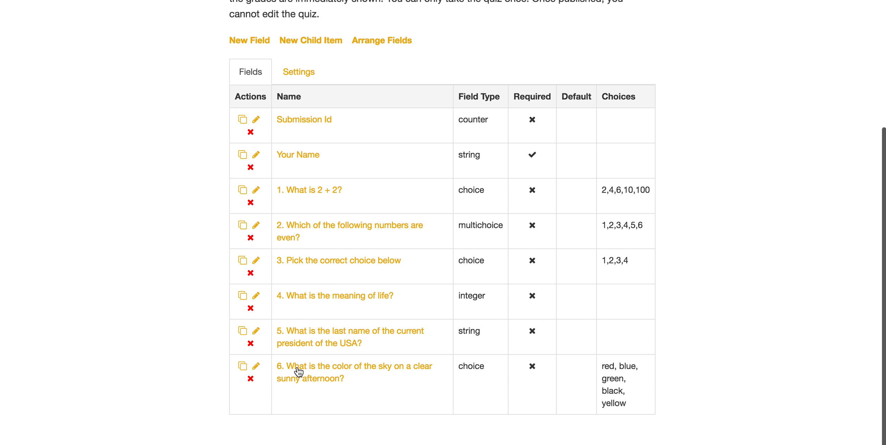
click(251, 309)
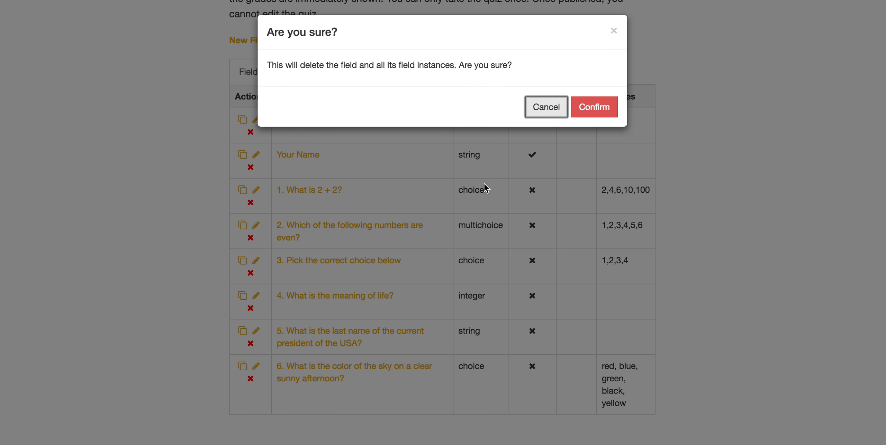
click(594, 107)
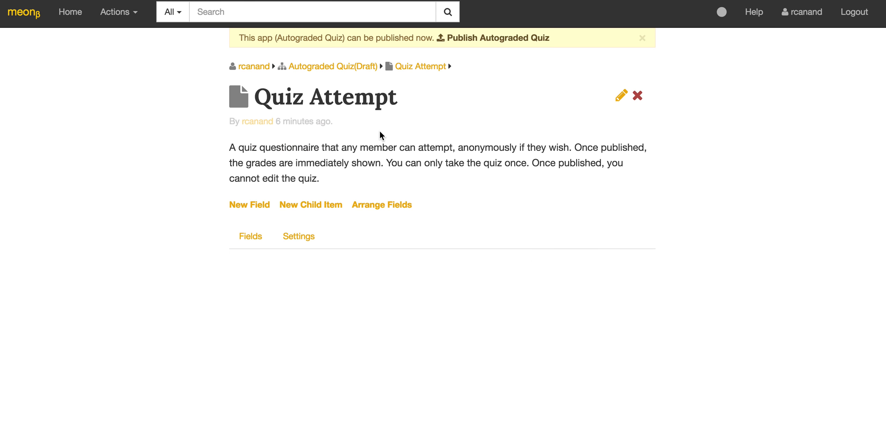
click(251, 235)
scroll(201, 320, down, 5)
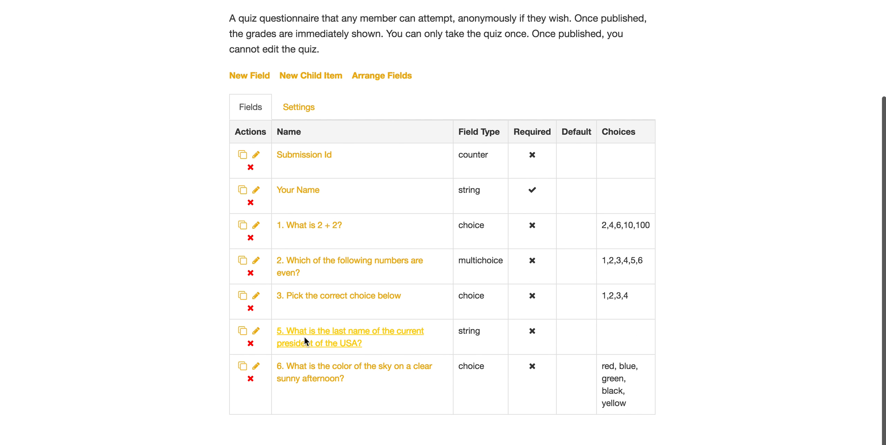
Step: Look over the field types available for a new field, and close the selection
click(256, 80)
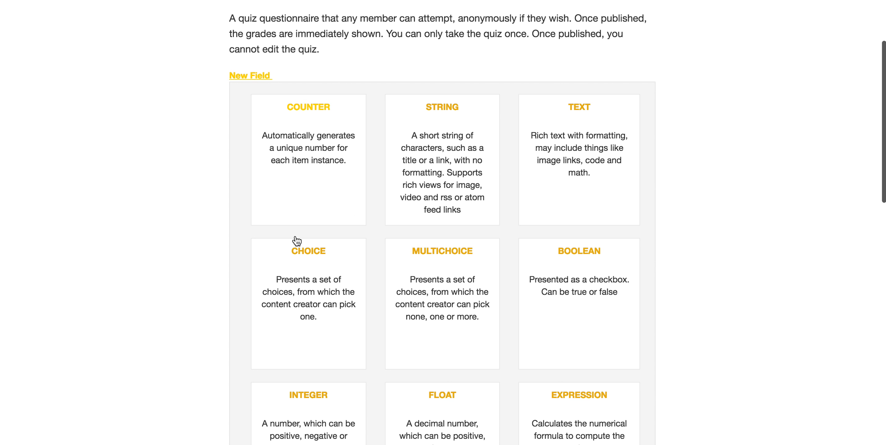
click(249, 78)
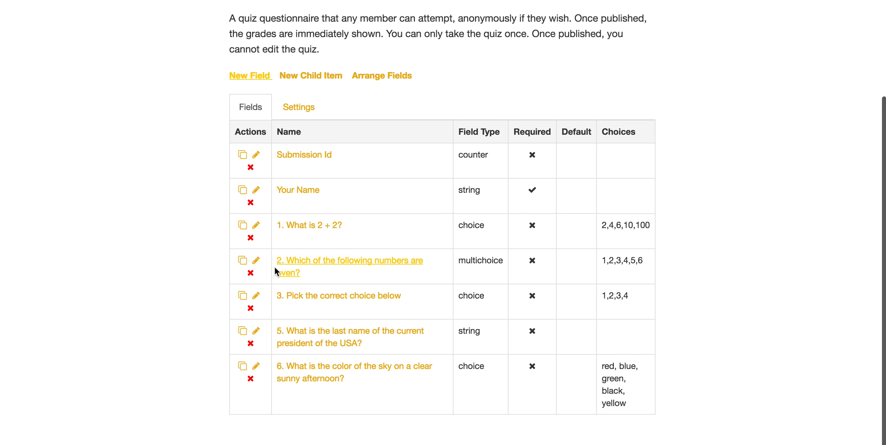
Step: Clone the "2. Which of the following numbers are even?" field and list the Quiz Attempt fields again
click(245, 264)
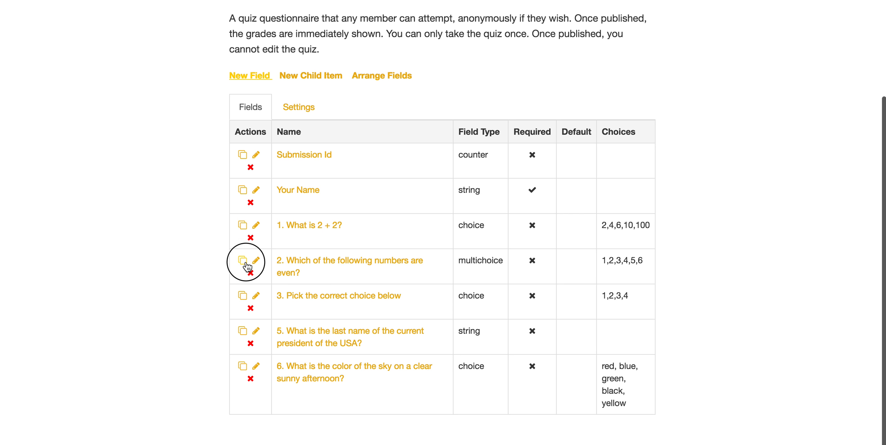
click(588, 124)
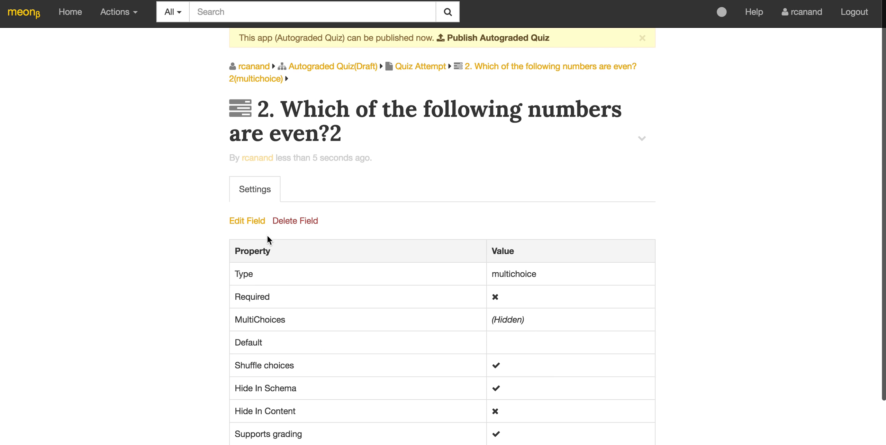
scroll(198, 251, down, 3)
scroll(199, 252, up, 3)
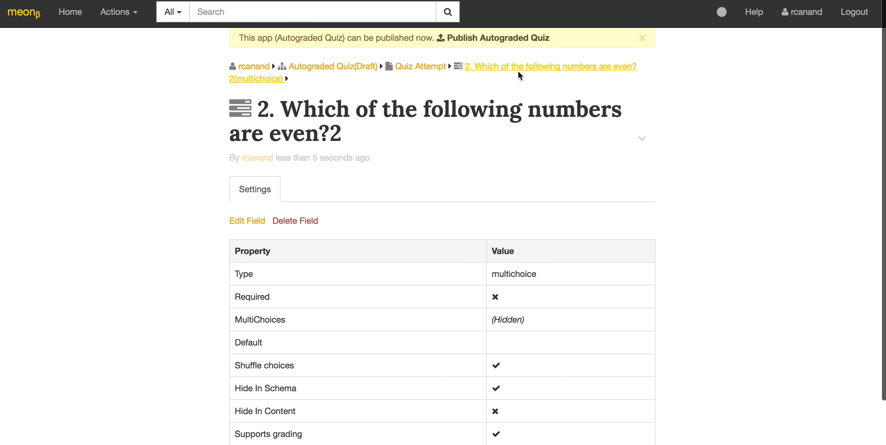
click(413, 68)
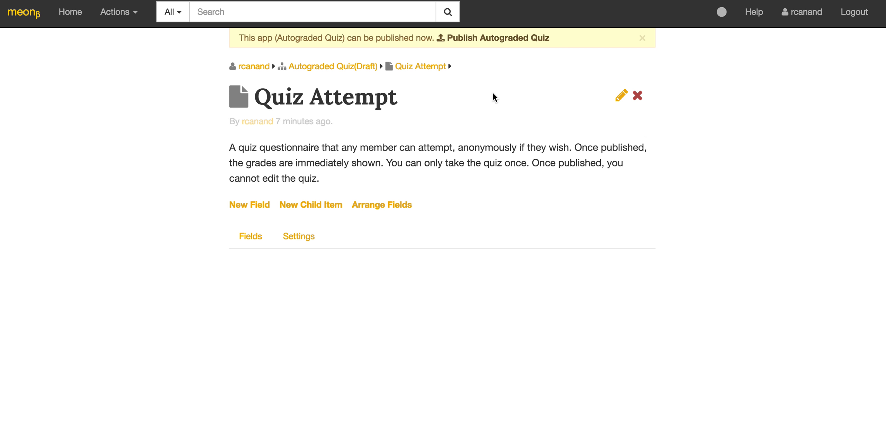
click(245, 237)
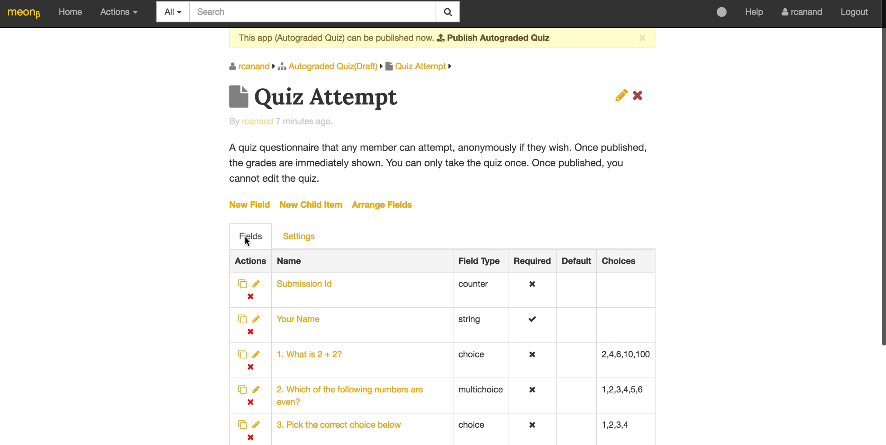
scroll(188, 296, down, 5)
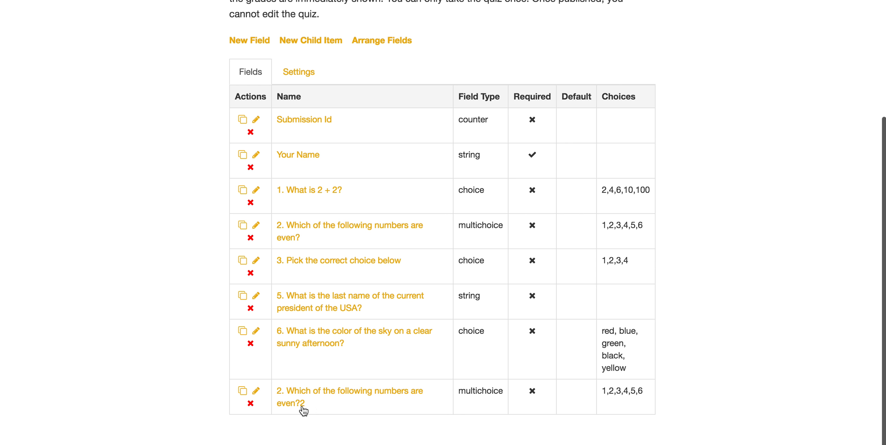
Step: Edit the cloned even-numbers field and rename it "4. Which of the following numbers are odd?"
click(257, 392)
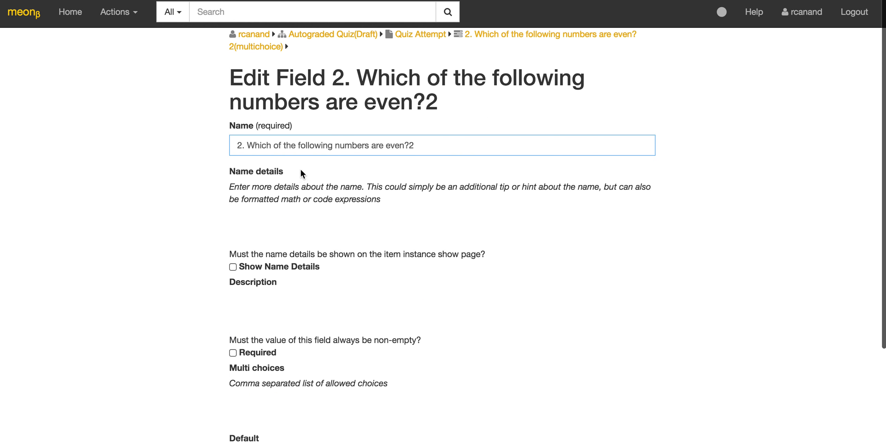
click(243, 146)
key(BackSpace)
text(4)
click(417, 145)
key(BackSpace)
key(alt+shift+Left)
key(alt+shift+Left)
key(shift+Right)
key(shift+Right)
key(shift+Right)
key(shift+Right)
text(odd)
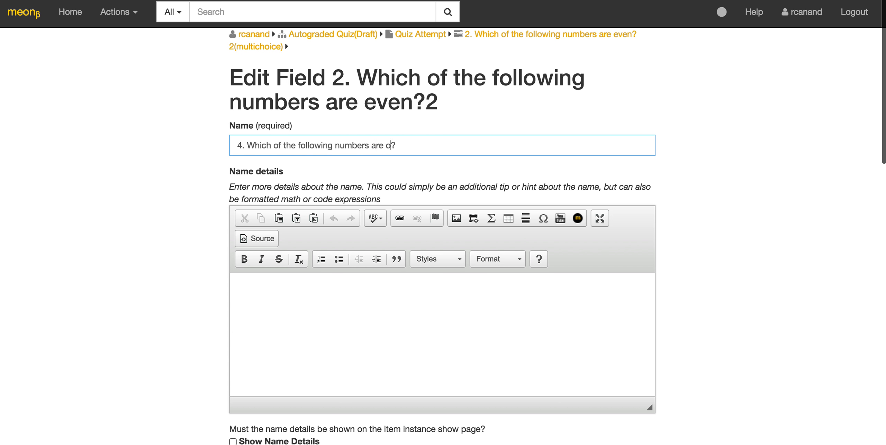
Step: Replace the question's multi choices with "79, 54, 23, 41, 45" and copy the list
scroll(367, 304, down, 15)
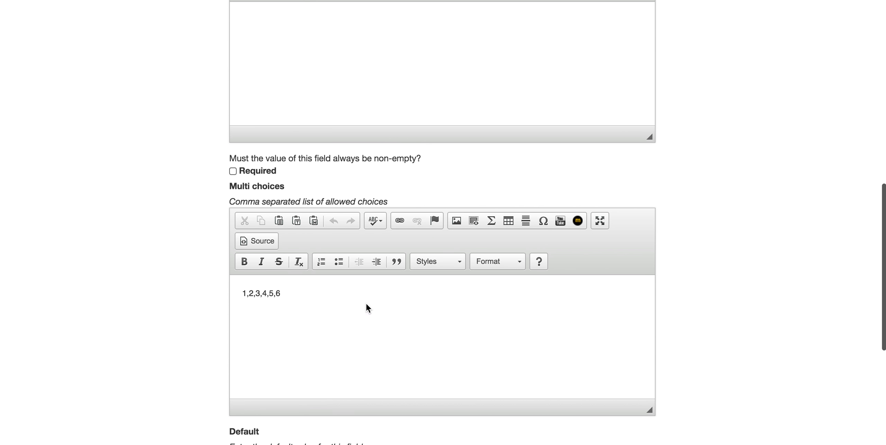
click(286, 295)
key(super+a)
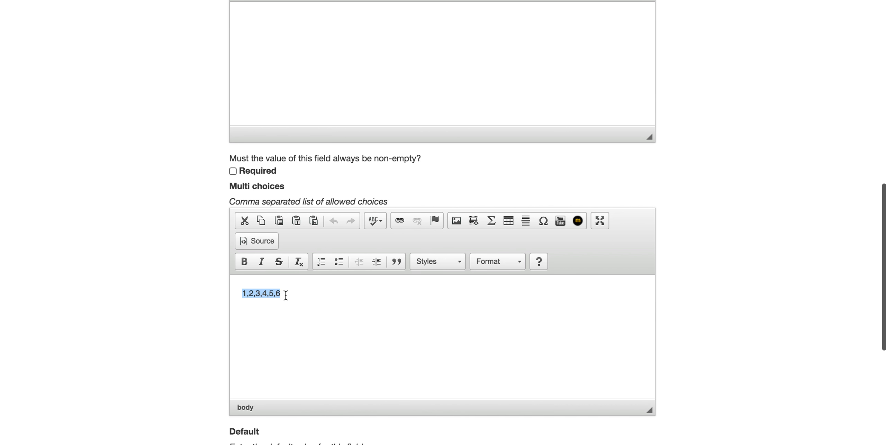
text(79, )
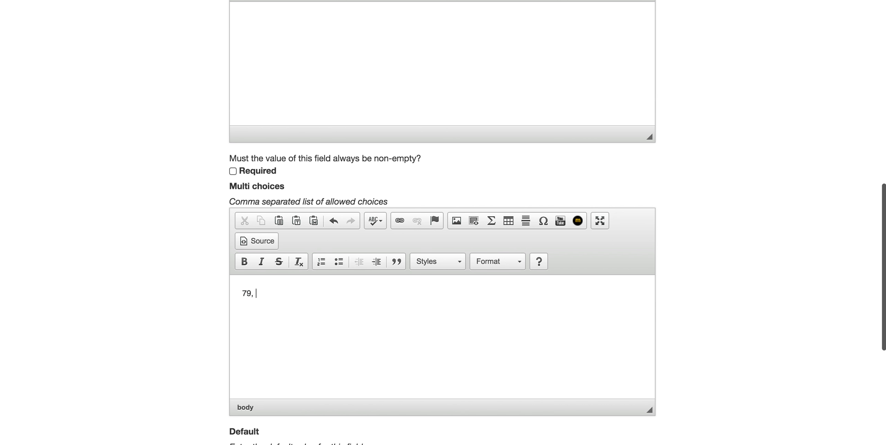
text(54, 23, 41)
scroll(309, 309, down, 1)
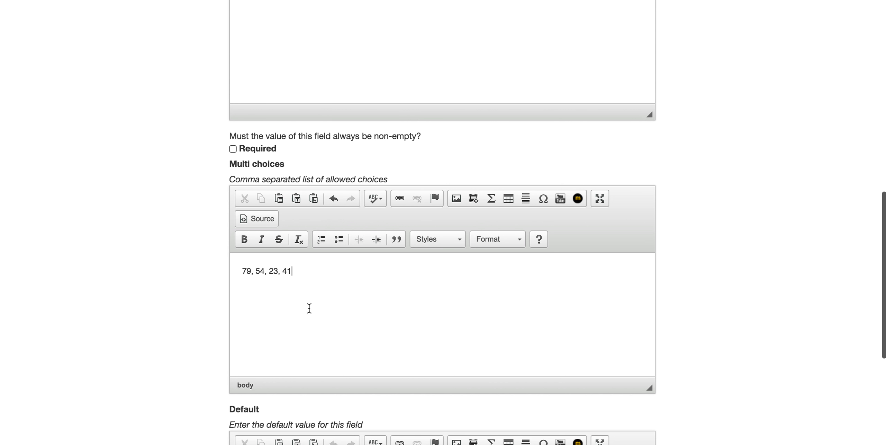
text(, 45)
drag(240, 271, 359, 269)
key(ctrl+c)
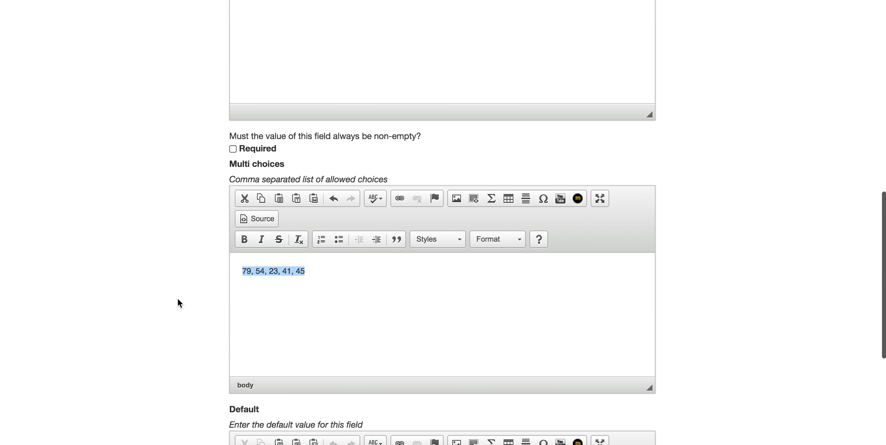
Step: In the field's advanced options, set the score awarded for a correct answer to 20
scroll(175, 305, down, 10)
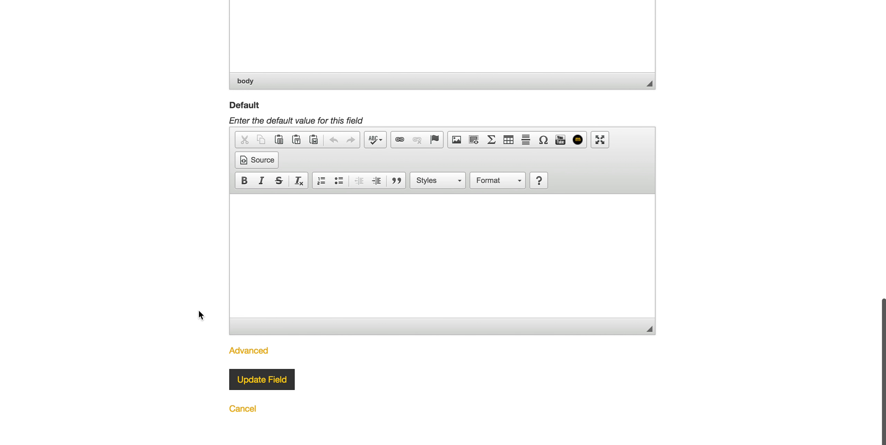
click(239, 351)
scroll(202, 349, down, 4)
scroll(202, 349, down, 5)
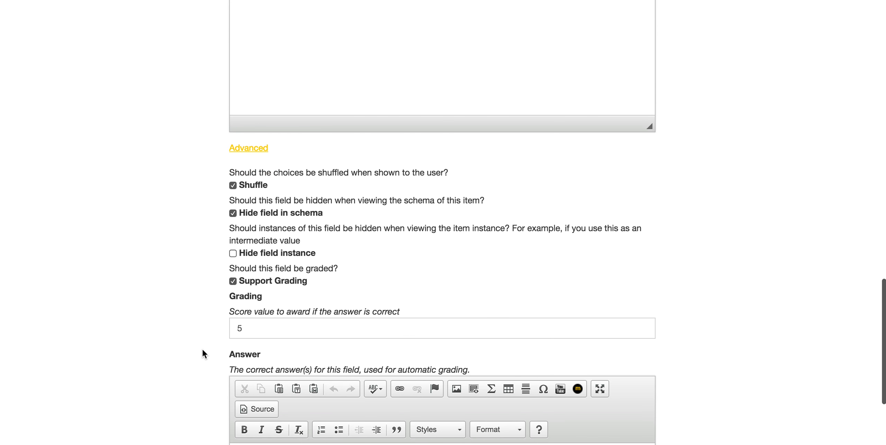
double_click(253, 249)
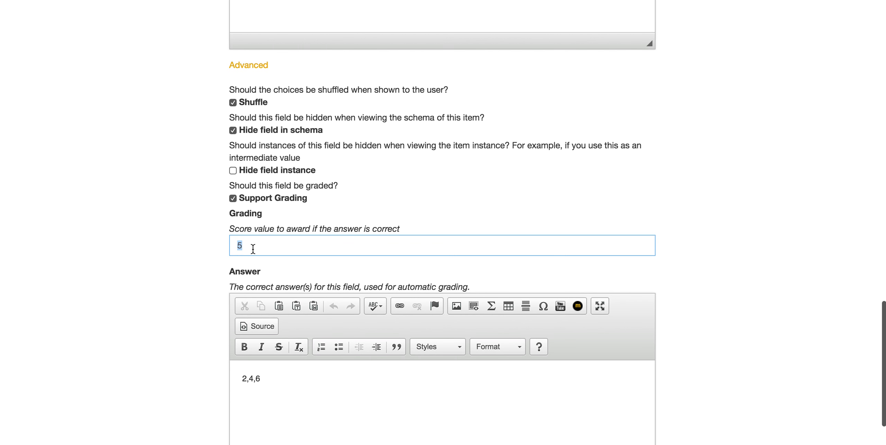
text(20)
Step: Set the question's correct answers to "79, 23, 41, 45" using the copied choices, update the field and list the fields
double_click(262, 380)
key(ctrl+v)
key(alt+Left)
key(alt+Left)
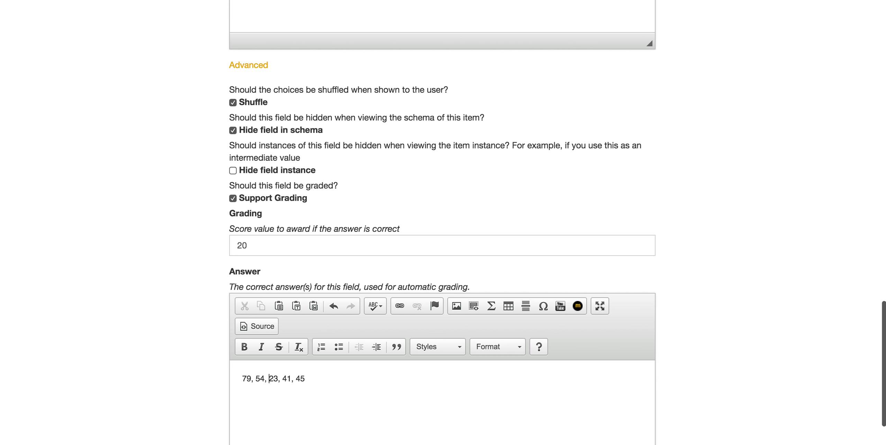
key(alt+shift+Right)
key(BackSpace)
key(alt+Right)
key(alt+Right)
key(Left)
key(alt+shift+Right)
key(BackSpace)
key(super+z)
key(super+z)
key(Left)
key(alt+shift+Right)
key(BackSpace)
scroll(310, 380, down, 5)
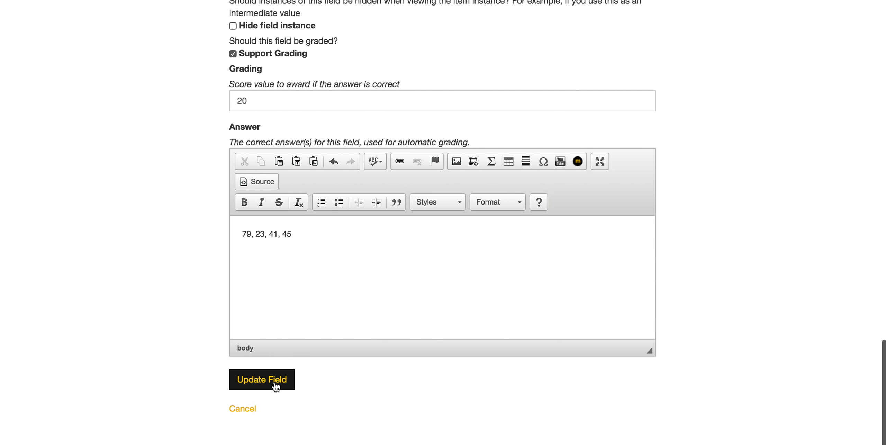
click(276, 386)
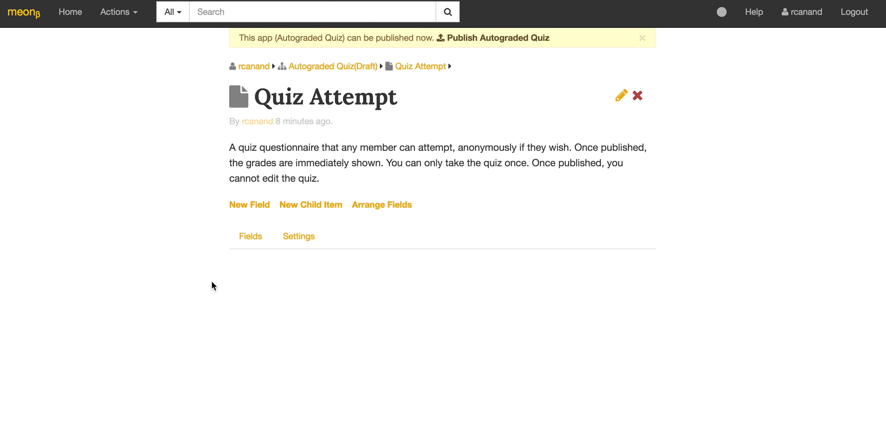
click(246, 240)
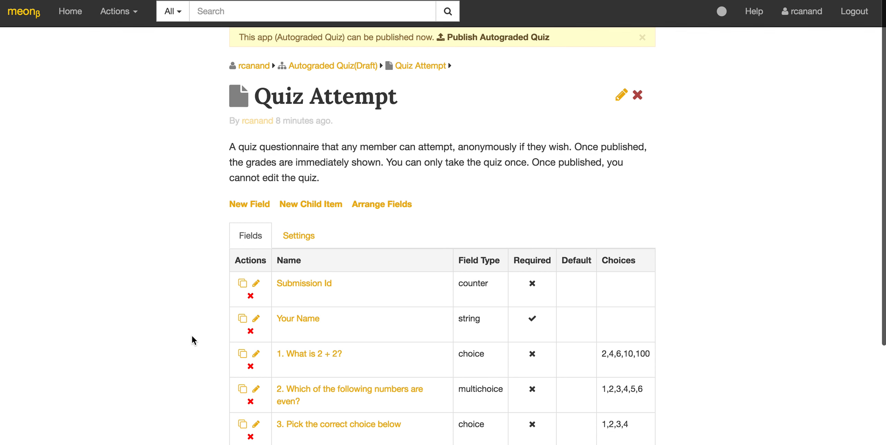
scroll(191, 335, down, 5)
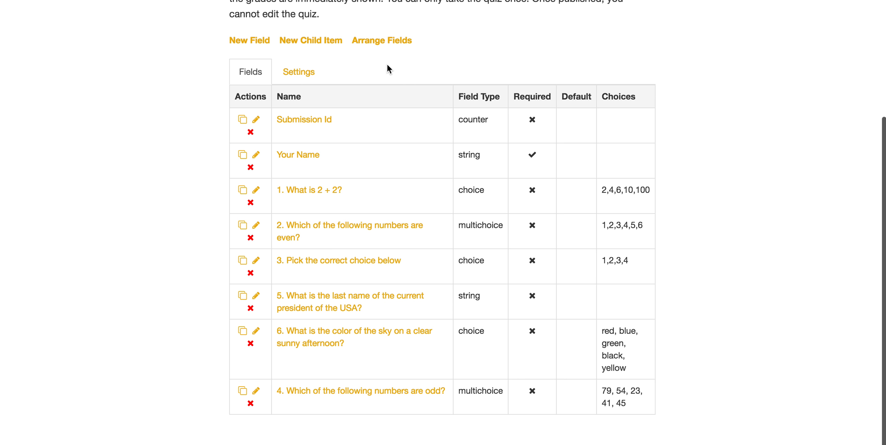
Step: Arrange the Quiz Attempt fields so "4. Which of the following numbers are odd?" has position 6, and update the positions
scroll(388, 63, up, 5)
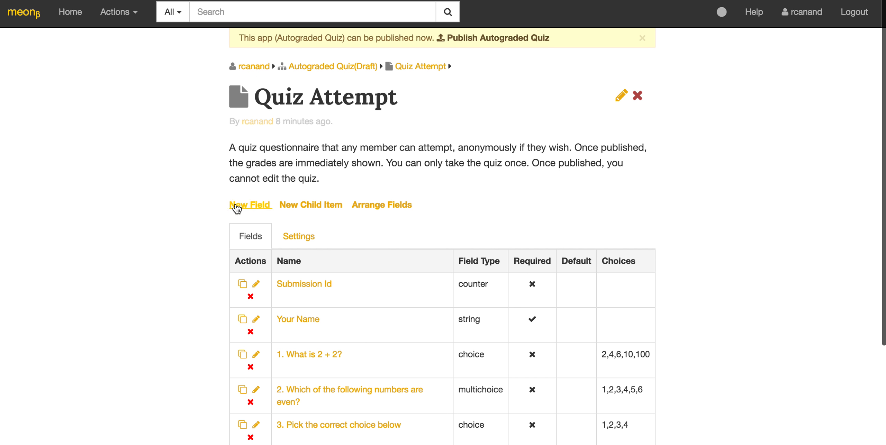
click(390, 206)
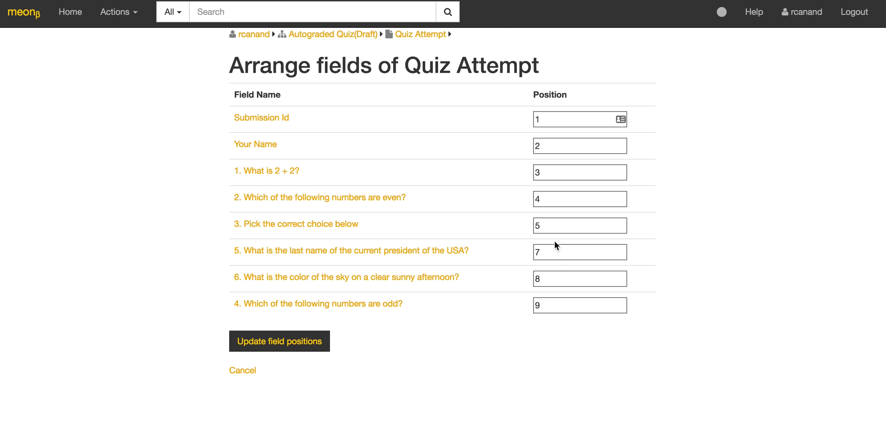
double_click(545, 305)
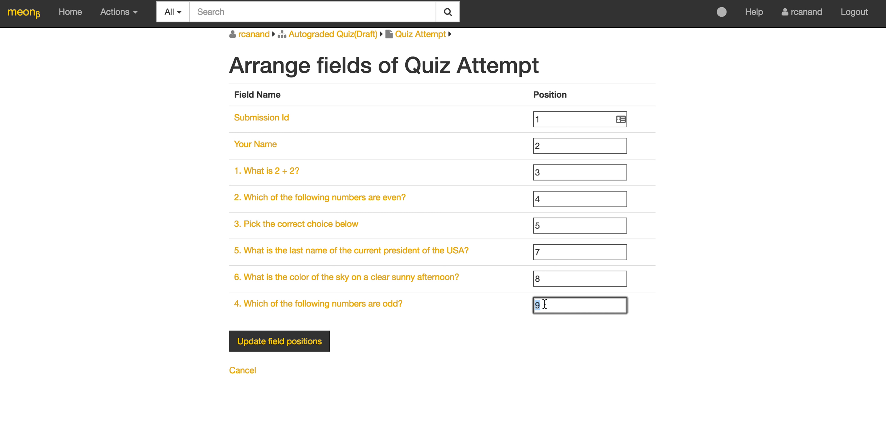
text(6)
click(295, 346)
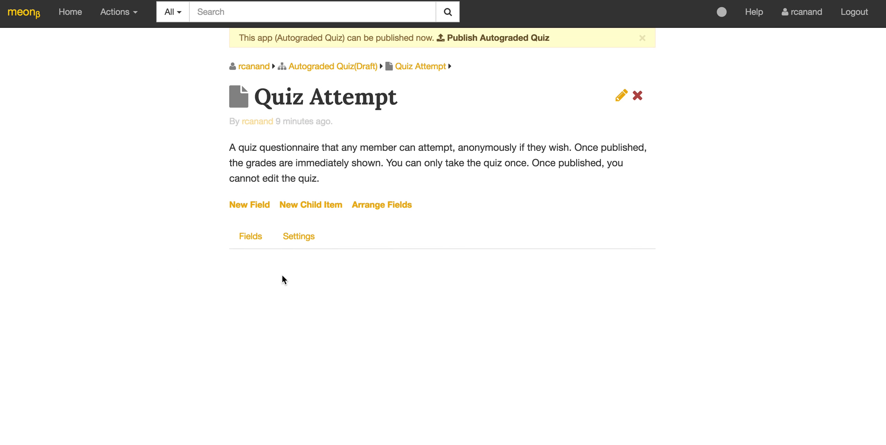
Step: List the Quiz Attempt fields and review the order of the questions
click(247, 236)
scroll(183, 293, down, 5)
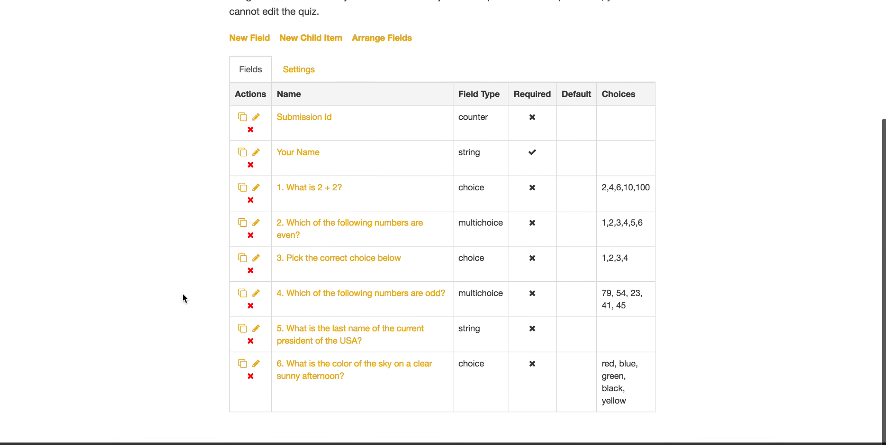
scroll(182, 293, up, 3)
scroll(209, 281, down, 3)
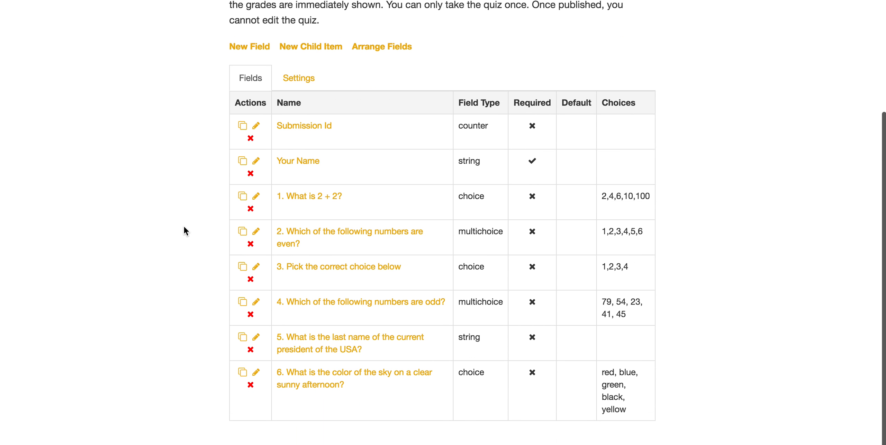
scroll(184, 226, up, 5)
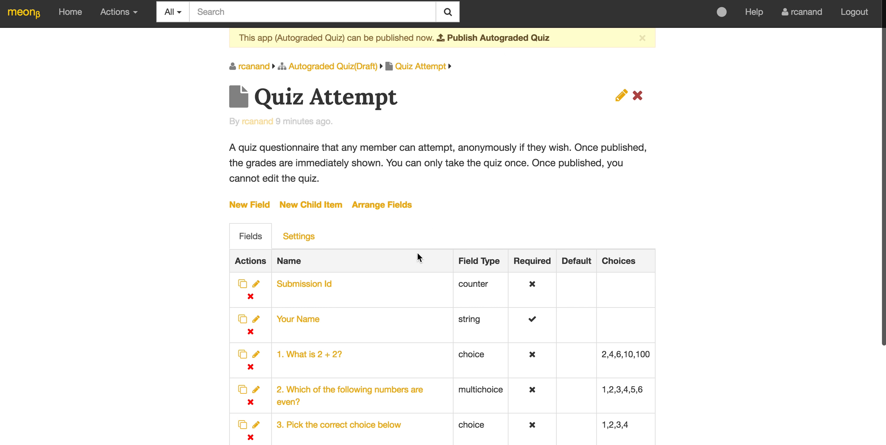
scroll(391, 362, down, 4)
scroll(391, 362, up, 3)
scroll(392, 365, up, 2)
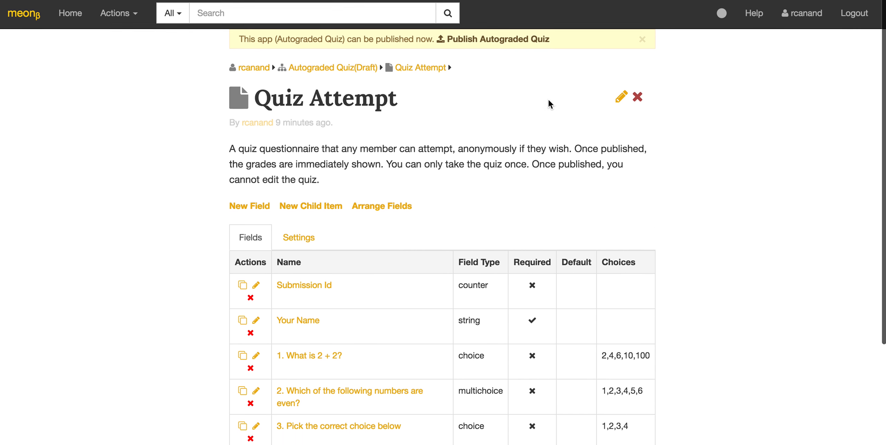
Step: Publish the Autograded Quiz app and look through the questions on a new Quiz Attempt form
click(501, 38)
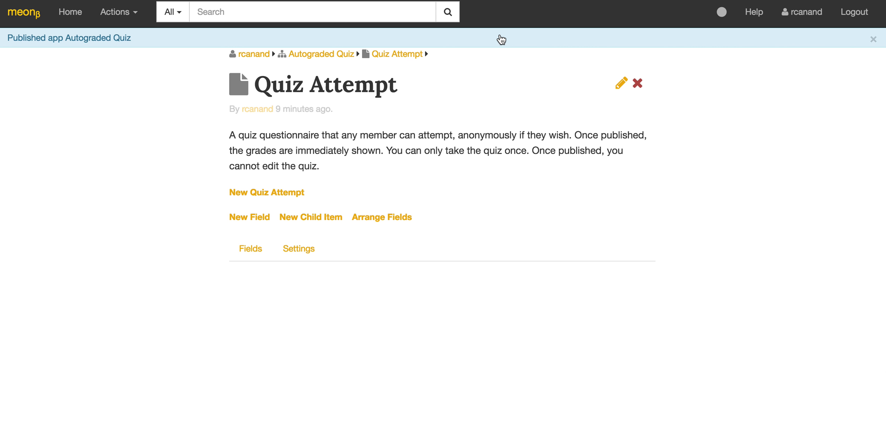
click(259, 197)
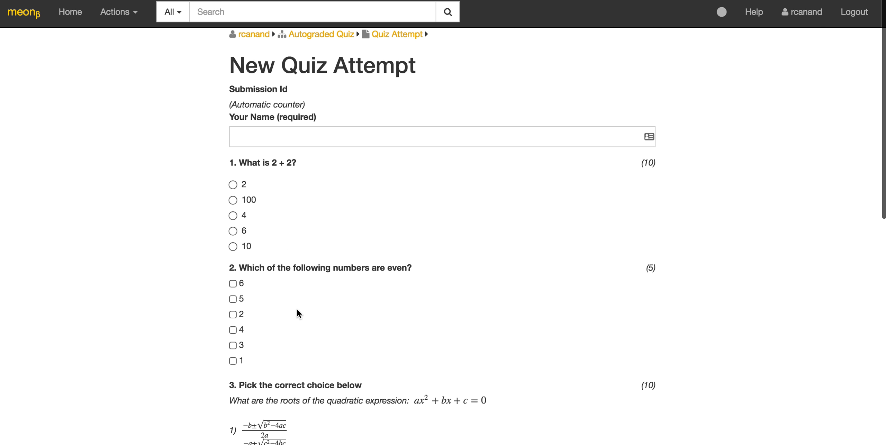
scroll(326, 346, down, 15)
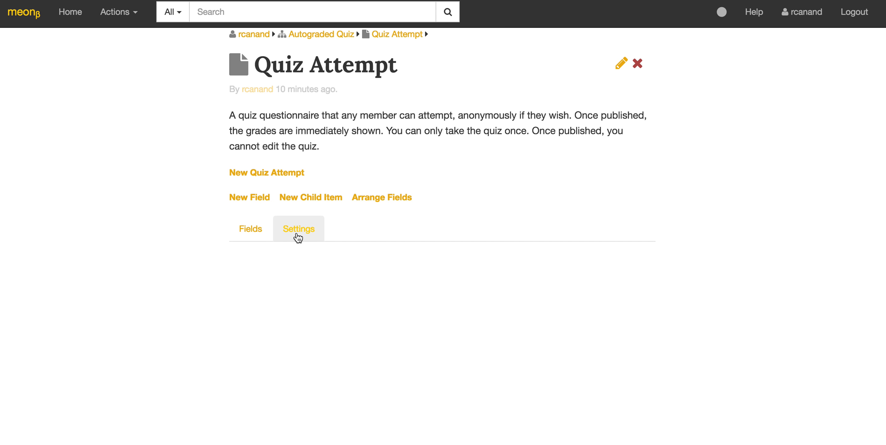
Step: Examine the Quiz Attempt item's settings, including instance limits, permissions, anonymity and review options
click(298, 238)
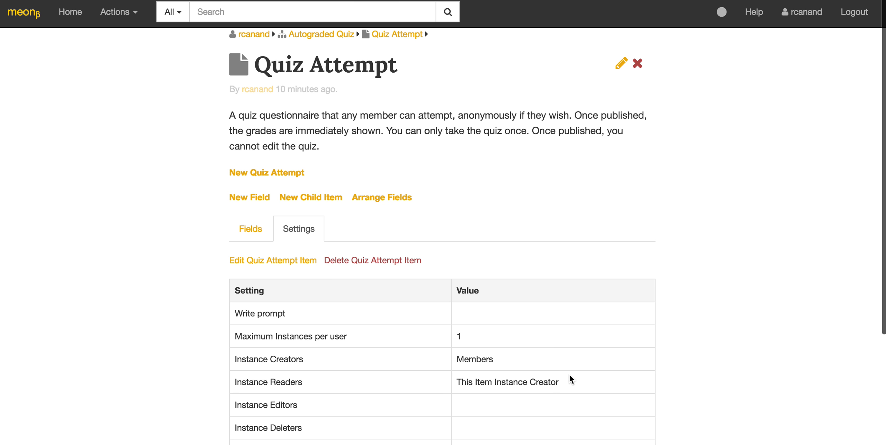
scroll(570, 375, down, 5)
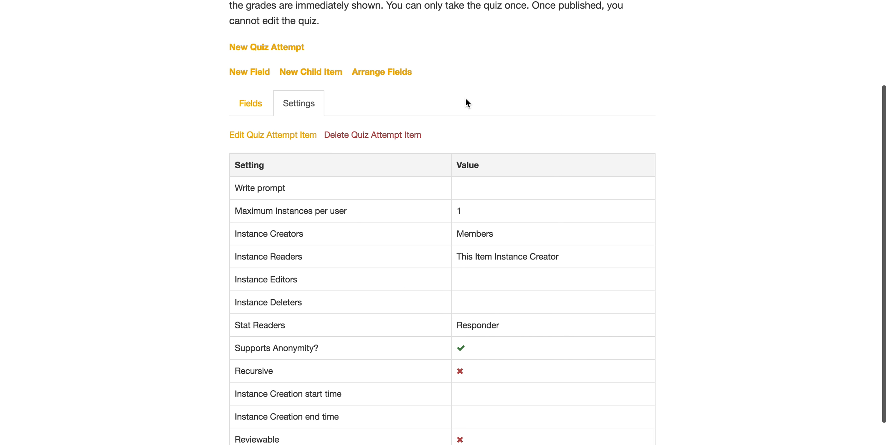
scroll(466, 101, up, 3)
scroll(466, 100, down, 6)
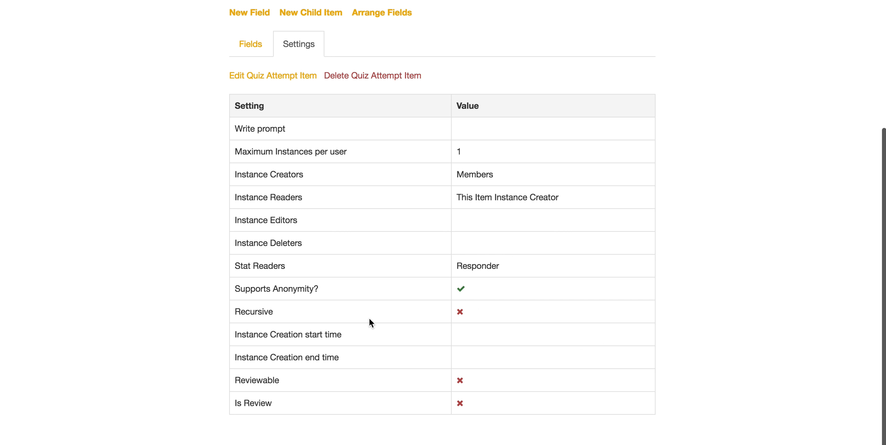
scroll(369, 363, up, 5)
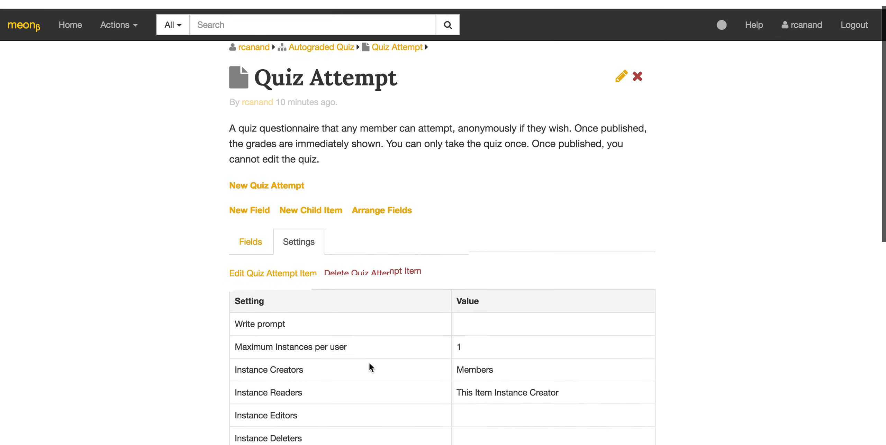